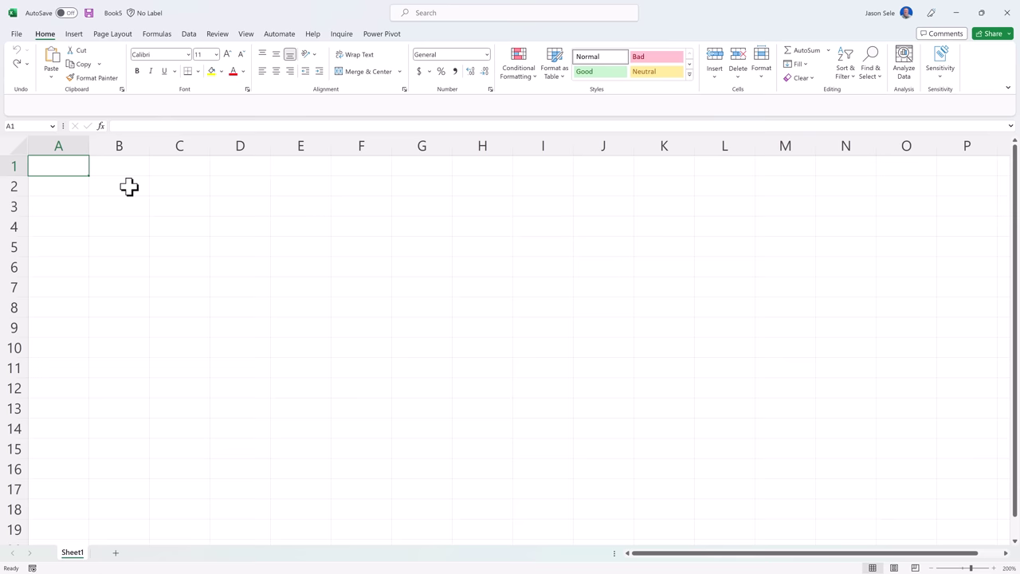
Import the table from the picture file Sample Data.jpg into the blank sheet starting at A1
click(189, 33)
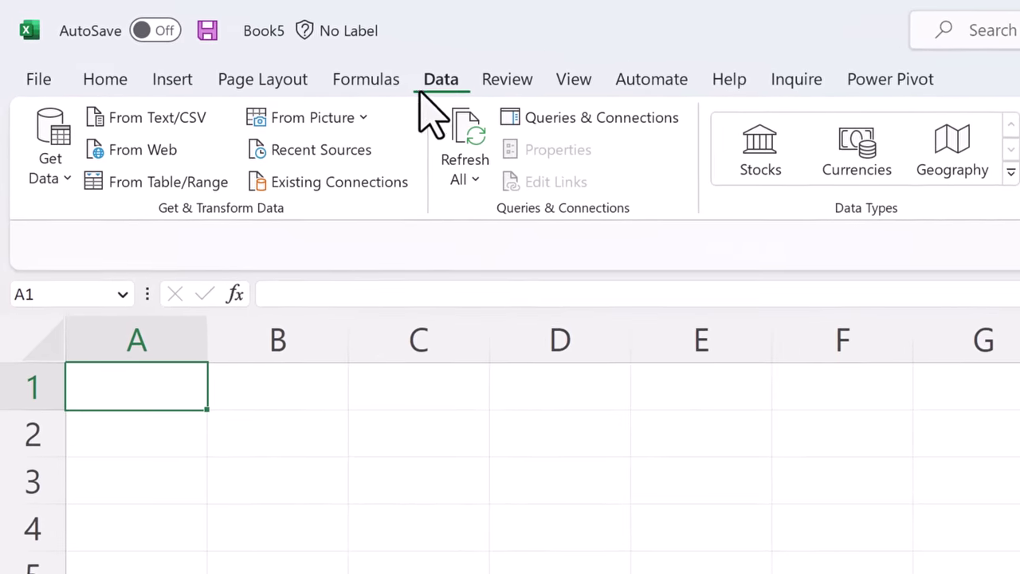
click(333, 122)
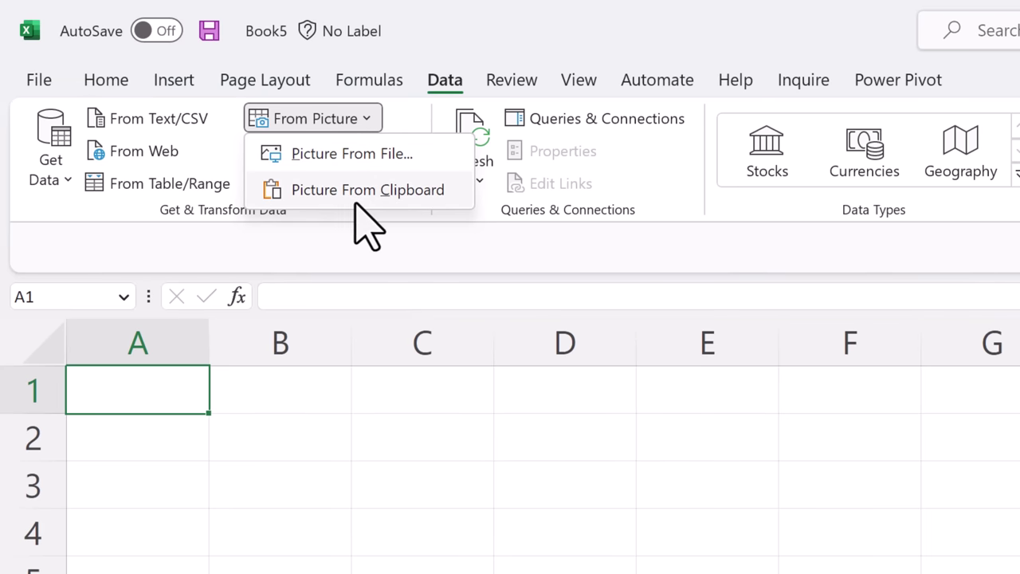
click(357, 155)
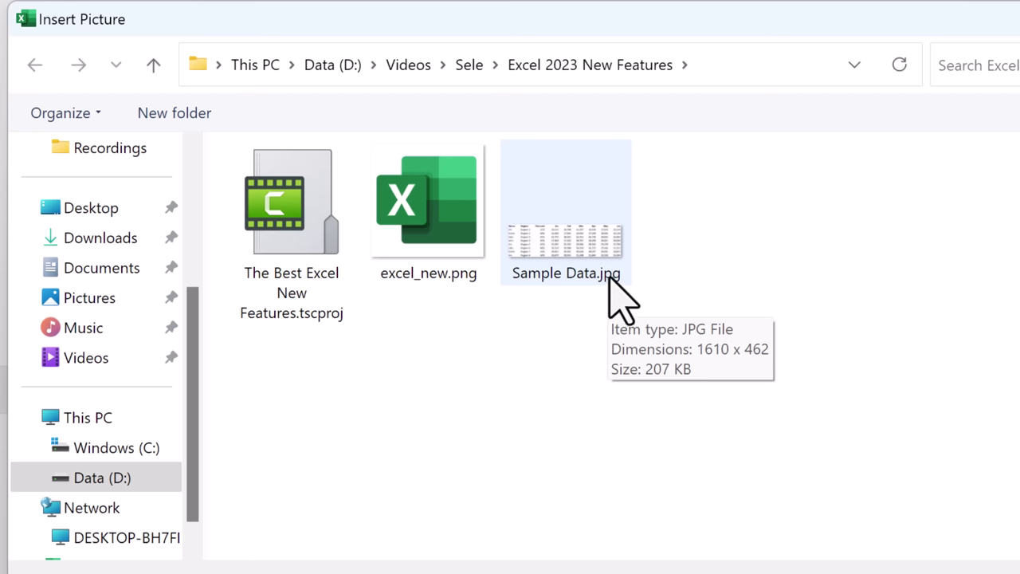
double_click(561, 252)
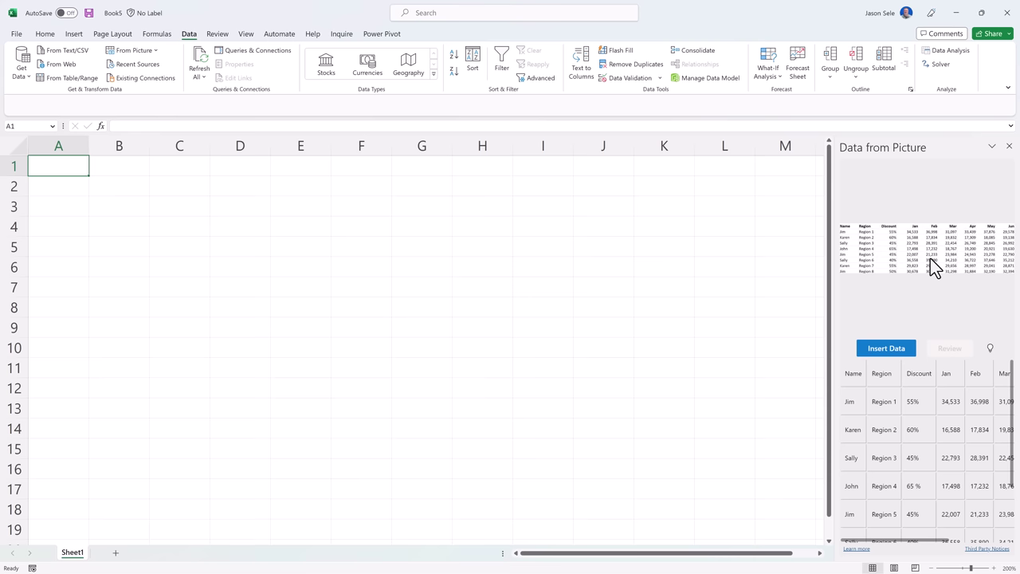
scroll(930, 258, up, 4)
scroll(934, 268, down, 3)
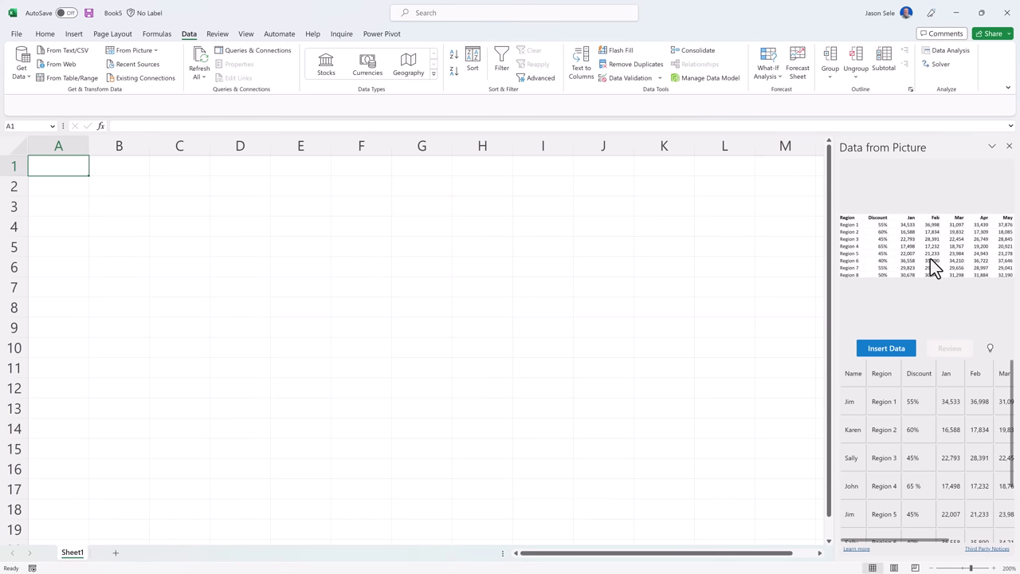
click(887, 350)
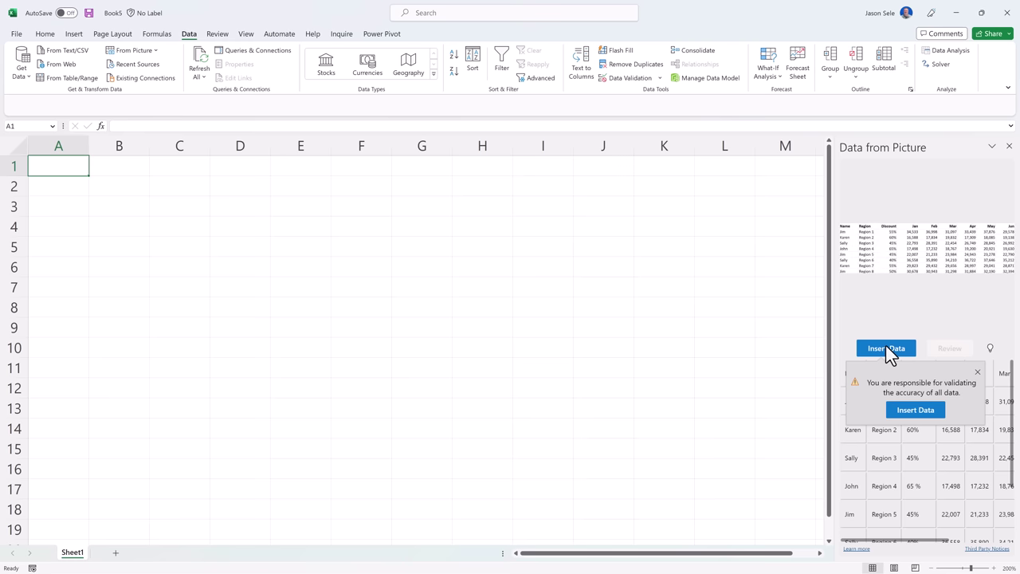
click(913, 411)
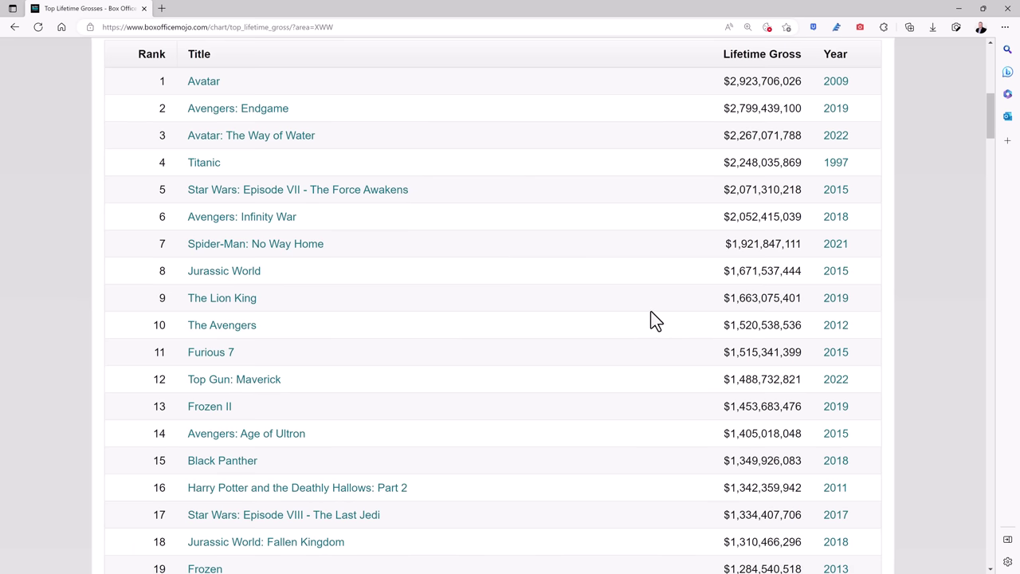
Capture a screen snip of the Top Lifetime Grosses table on the web page, from the header row through rank 18
key(super+shift+s)
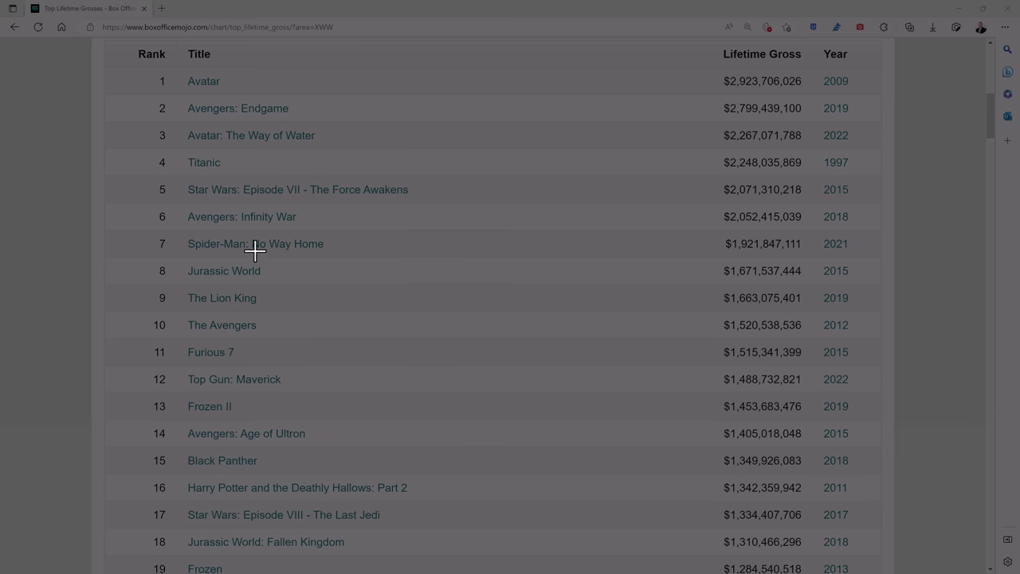
drag(99, 38, 883, 561)
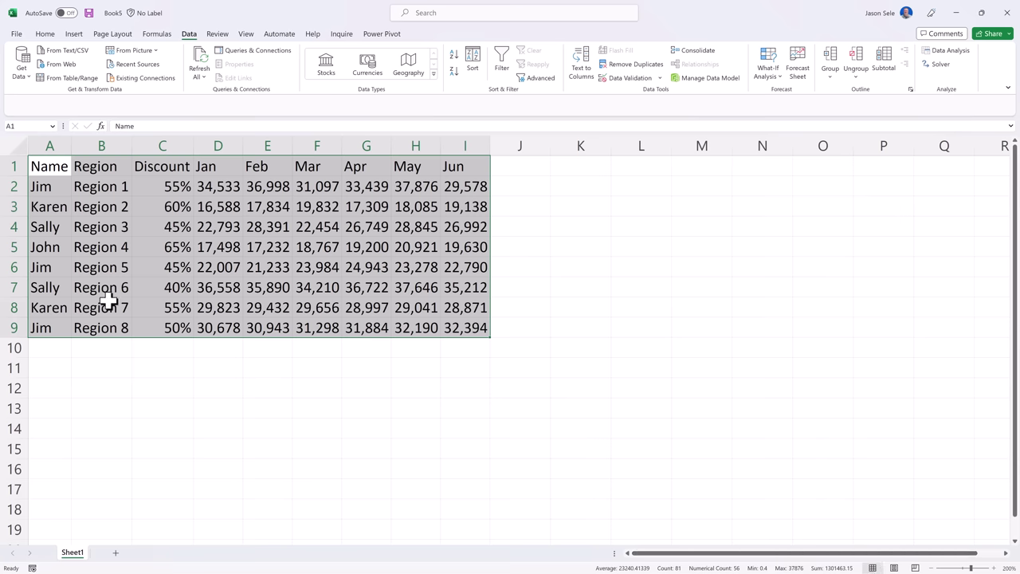
Undo the import of the sample data in the workbook
click(46, 35)
click(18, 51)
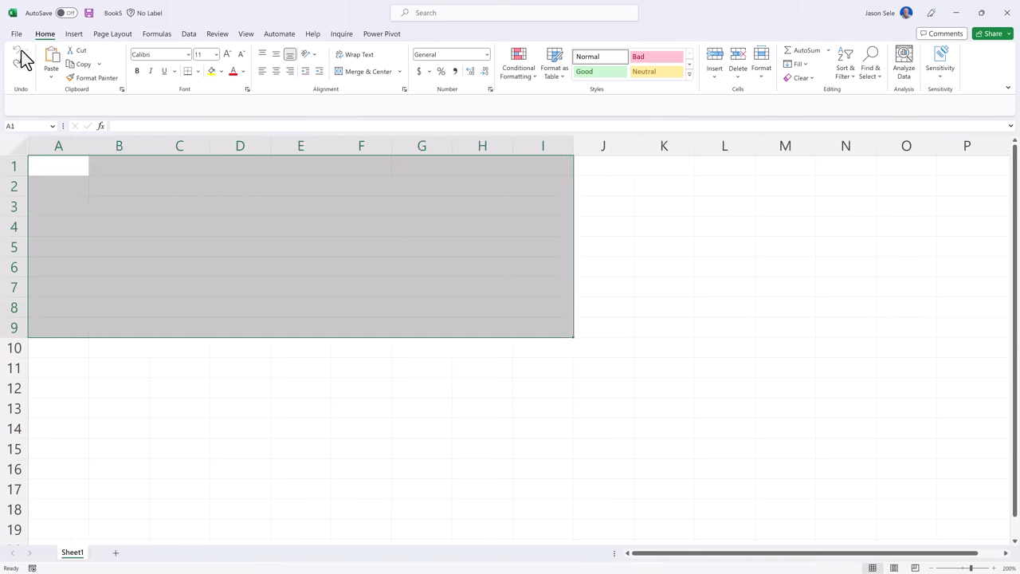
Load the clipboard picture of the movie table as a data source, with A1 as the target cell
click(61, 171)
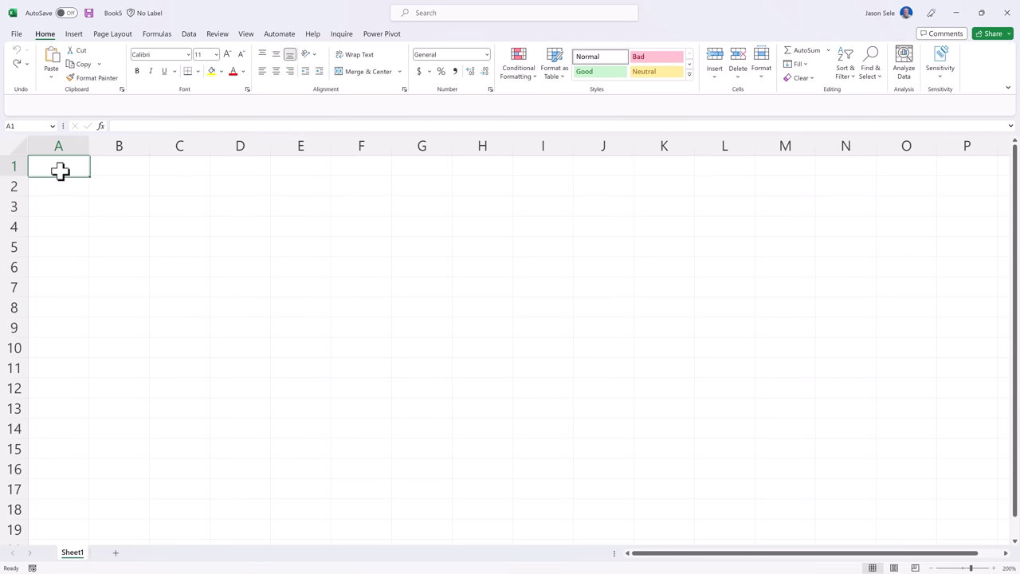
click(188, 34)
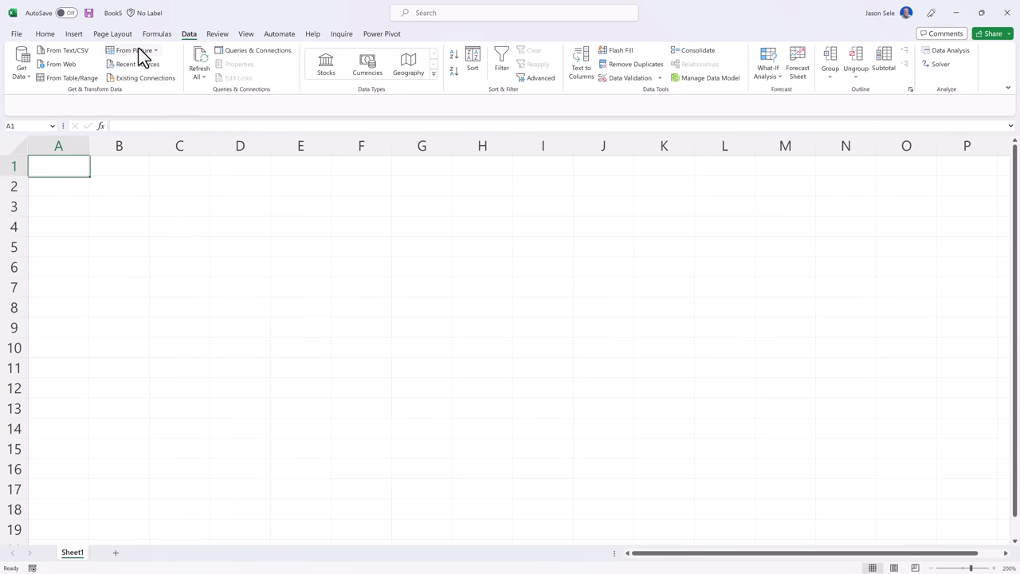
click(141, 52)
click(145, 79)
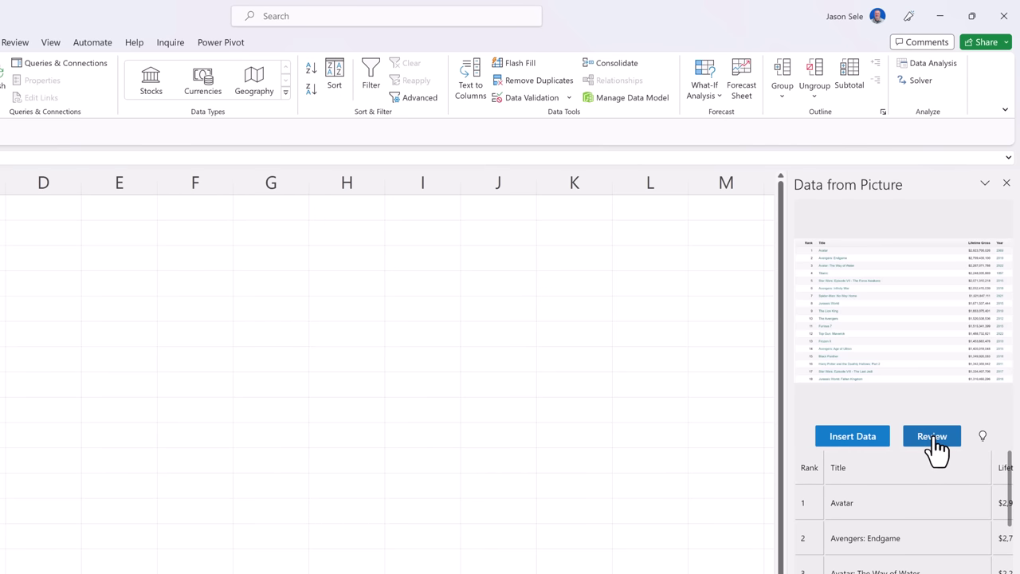
Review and accept the flagged movie titles as recognised, and insert the picture data into the sheet
click(932, 438)
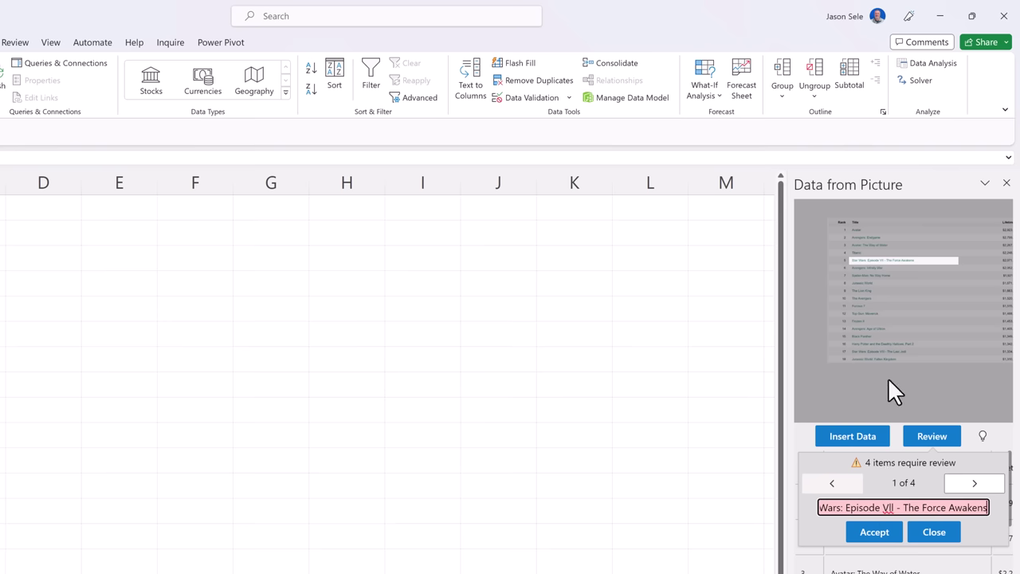
click(873, 540)
click(868, 544)
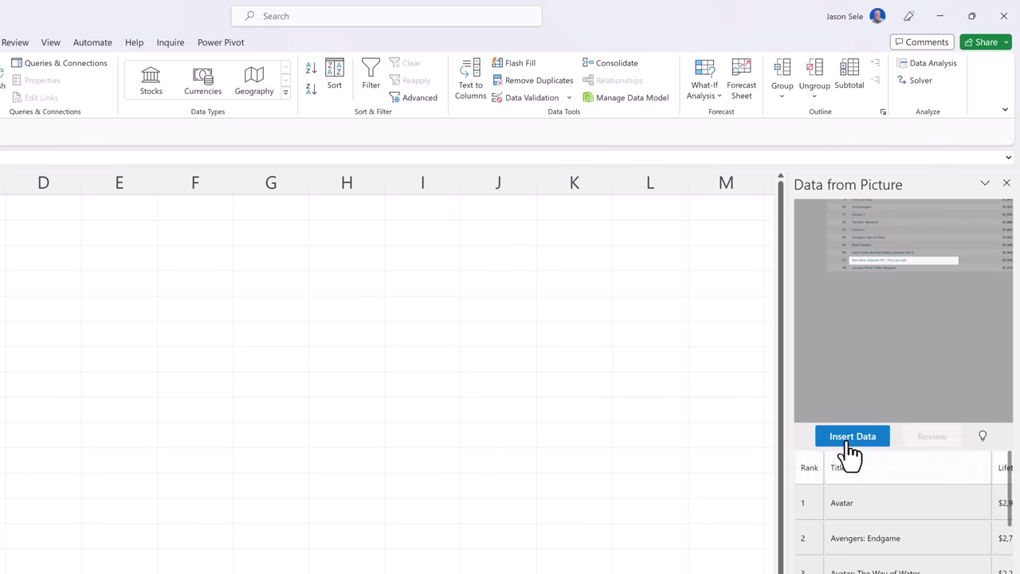
click(849, 451)
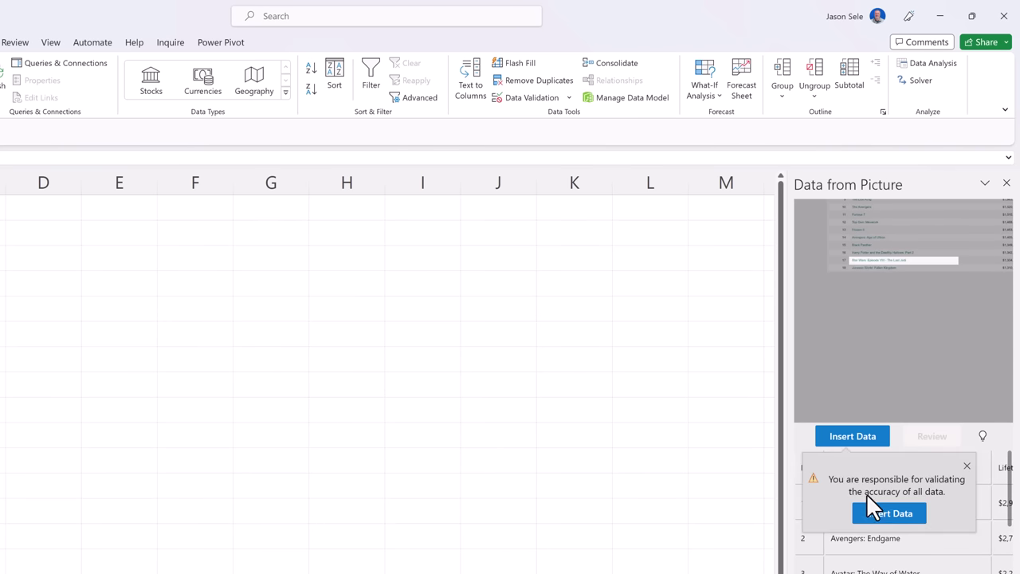
click(876, 510)
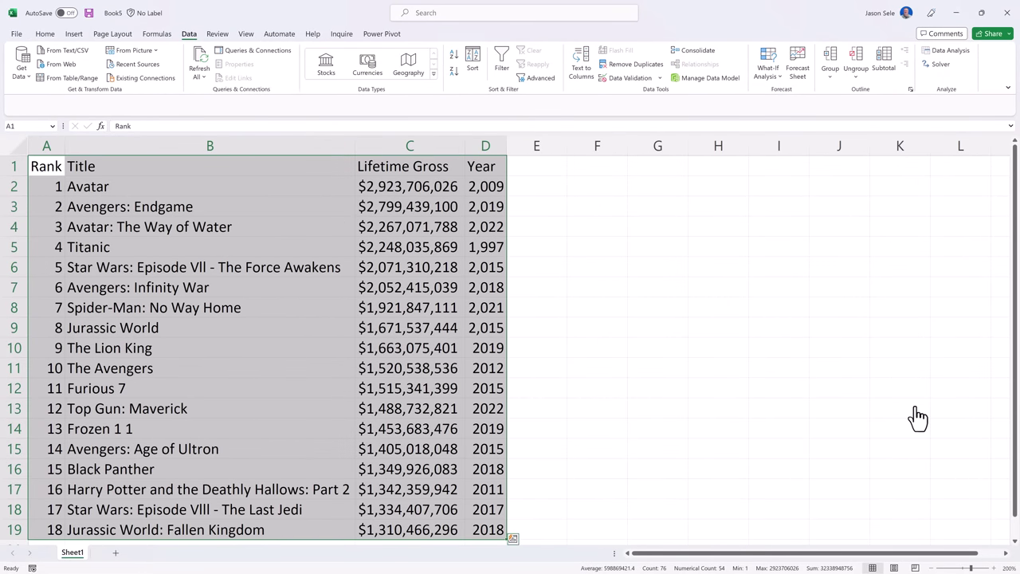
Check several Lifetime Gross values and total the column in C20 with =SUM(C2:C19)
click(402, 187)
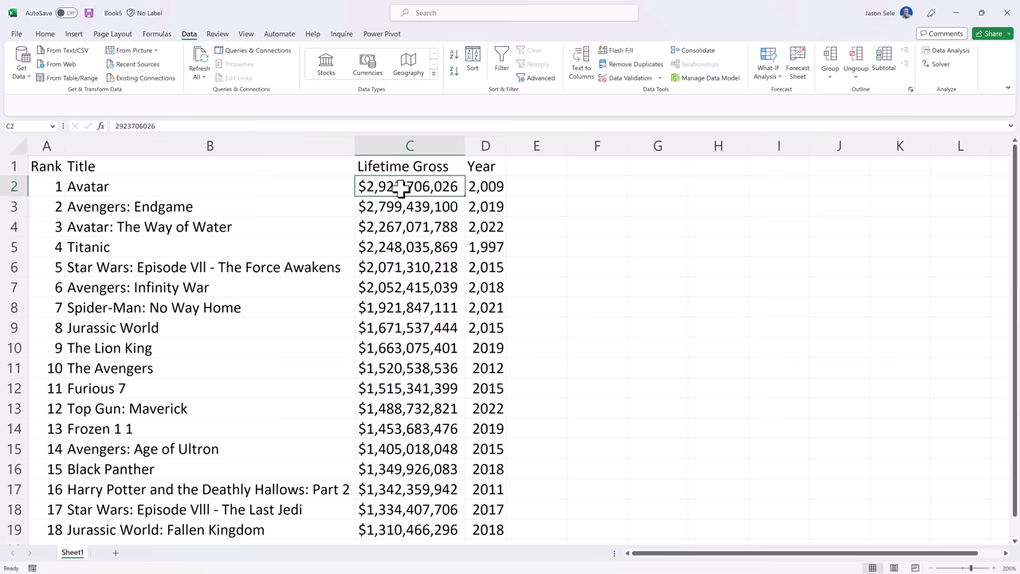
click(398, 206)
click(400, 228)
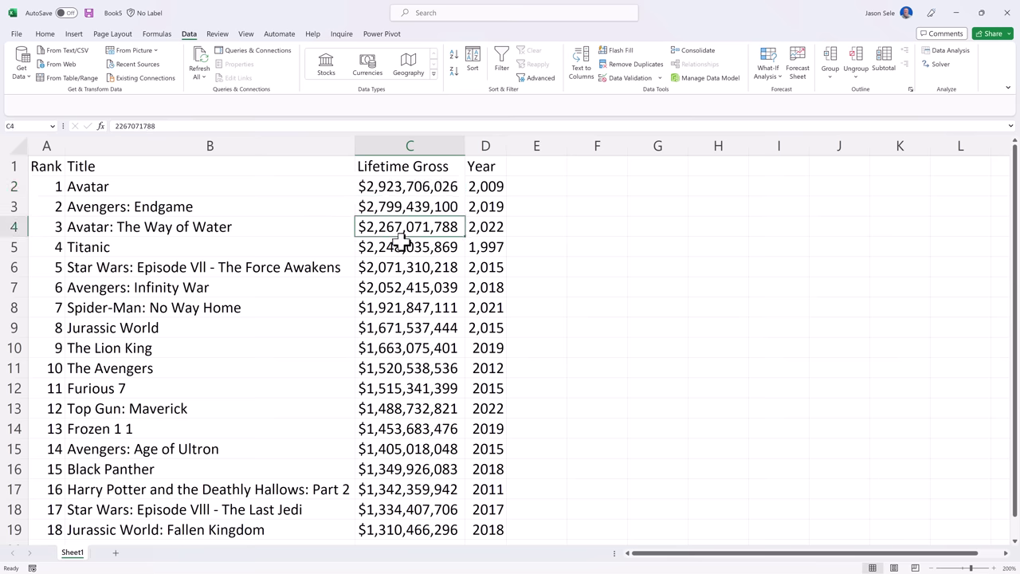
click(396, 285)
scroll(398, 284, down, 1)
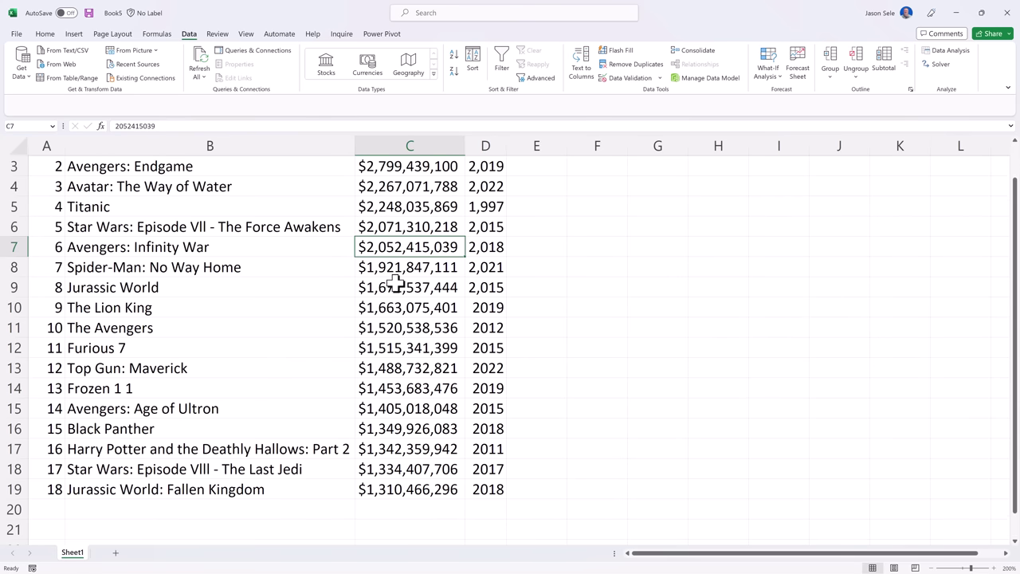
click(398, 508)
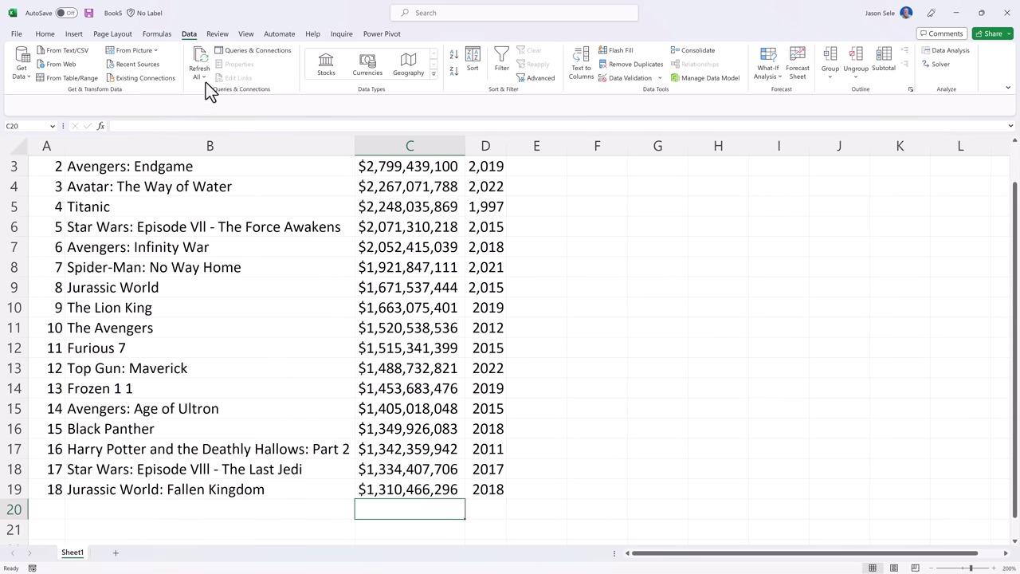
click(45, 34)
click(800, 50)
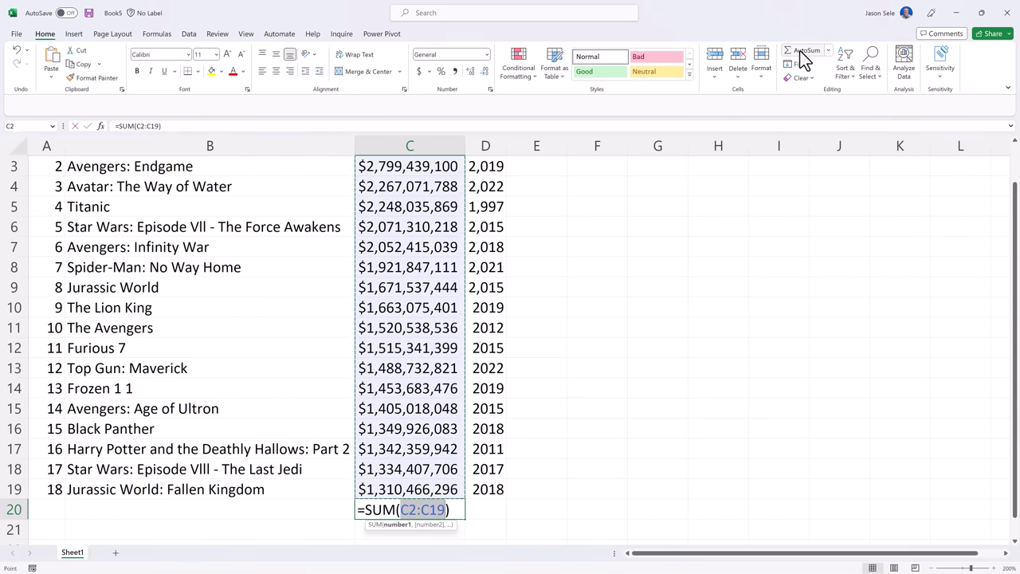
key(Return)
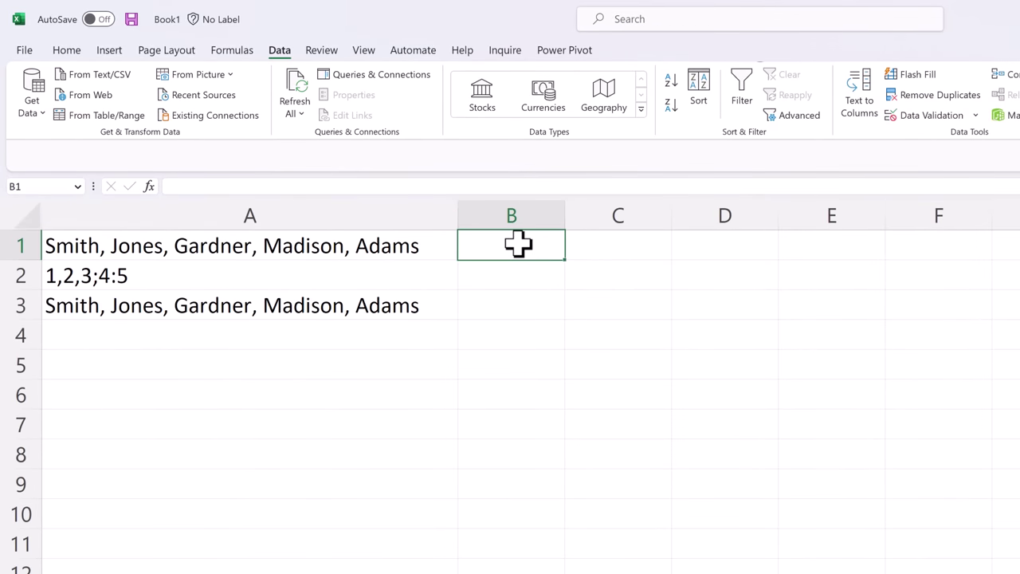
Enter =TEXTSPLIT(A1,",") in B1 to split the list of names in A1 across columns
text(=T)
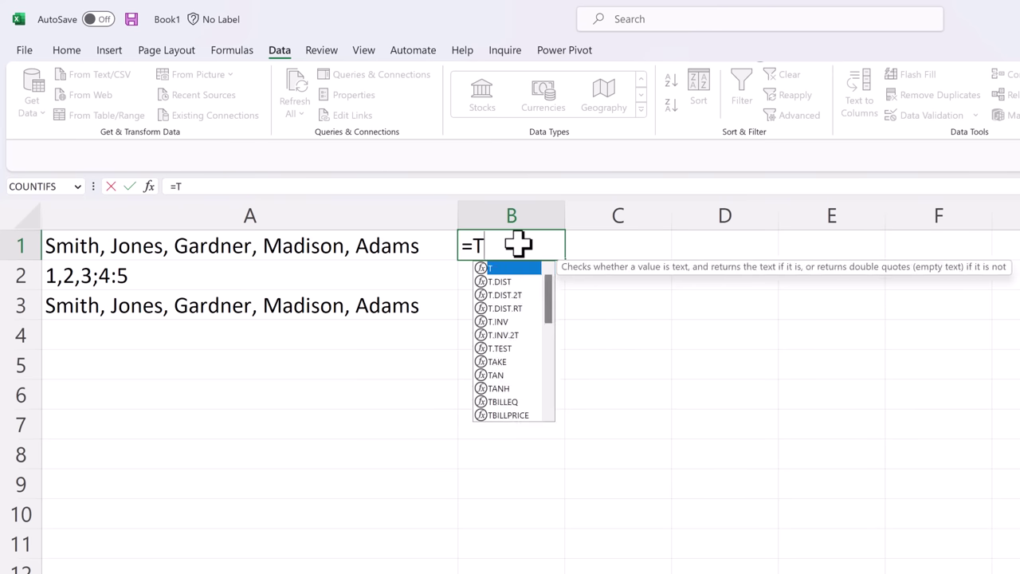
text(EXTSPLIT()
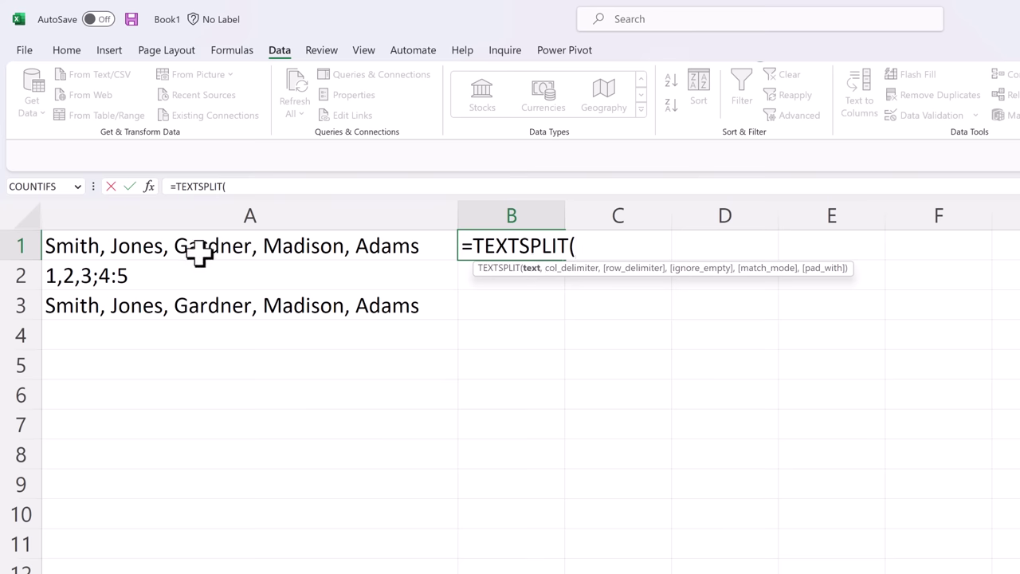
click(64, 246)
text(,",)
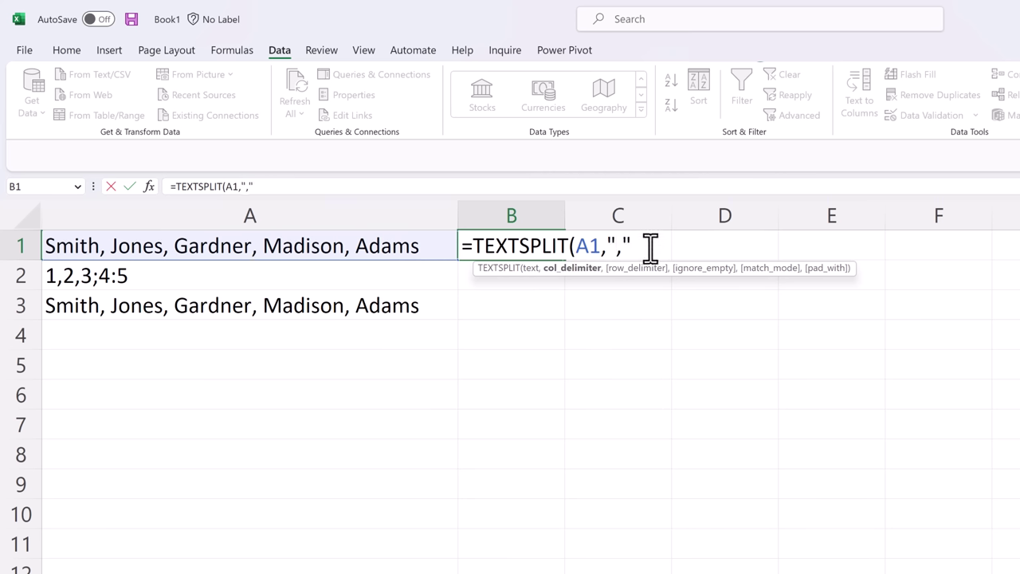
text())
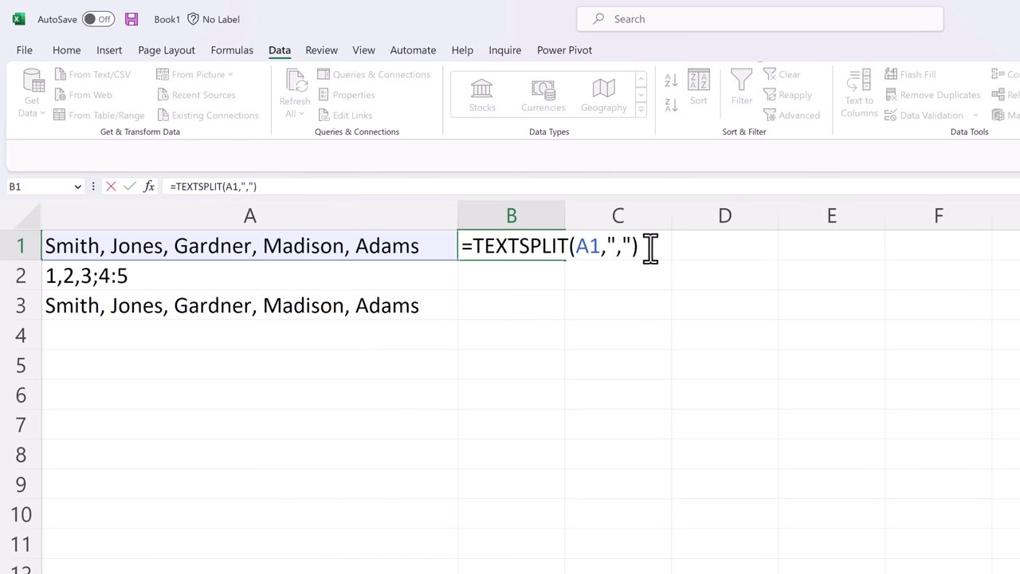
key(Return)
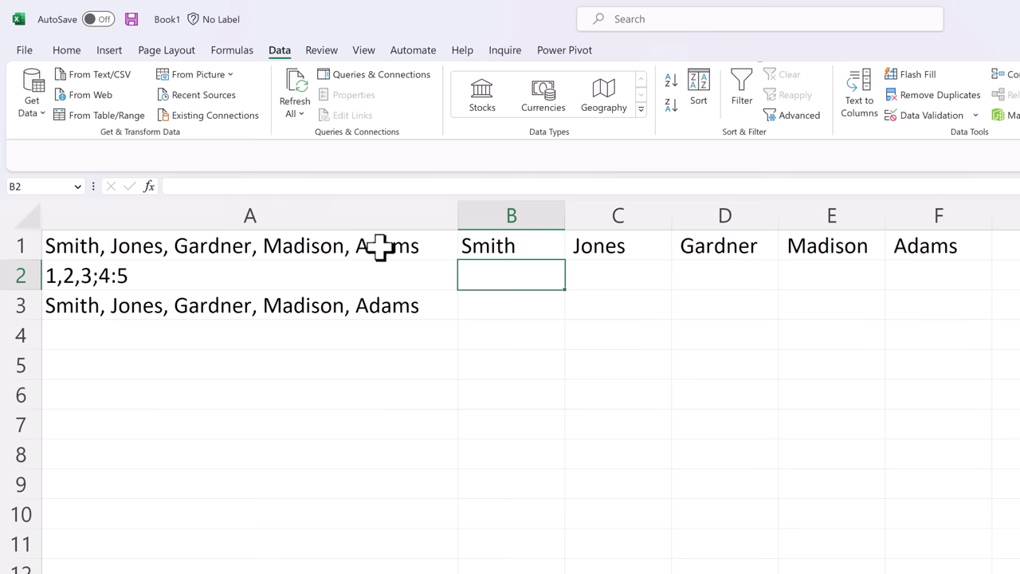
Edit the B1 formula so that the column delimiter is a comma followed by a space, giving =TEXTSPLIT(A1,", ")
click(518, 246)
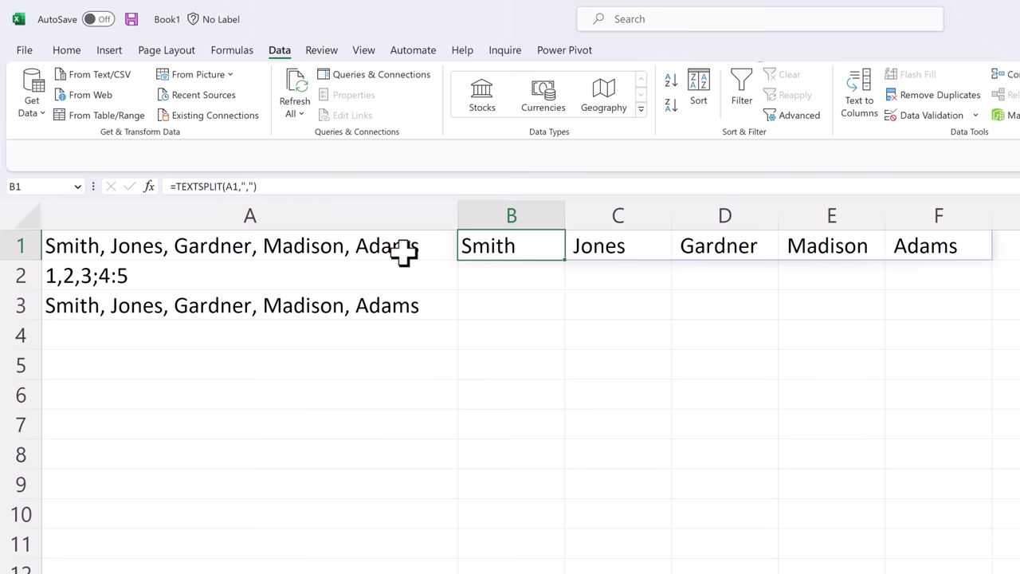
click(273, 186)
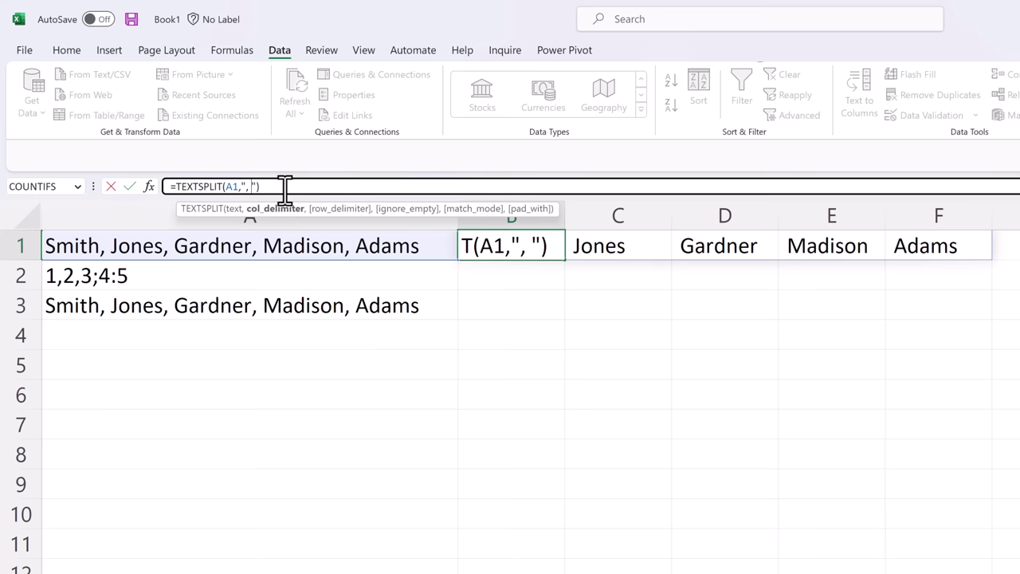
key(Return)
click(532, 246)
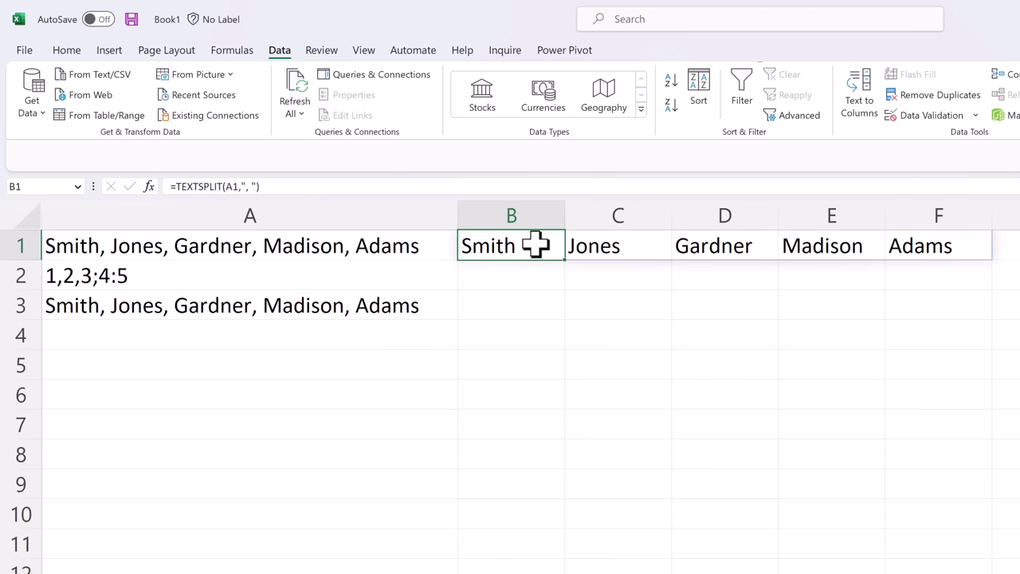
Enter =TEXTSPLIT(A2,",") in B2 to split the numbers in A2 across columns at each comma
click(505, 277)
text(=)
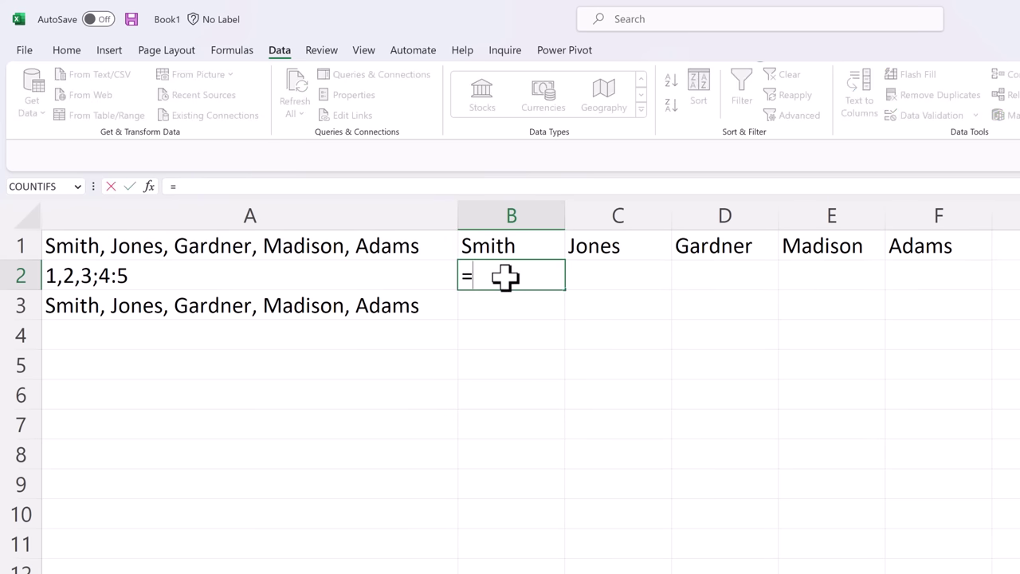
text(TEXTS)
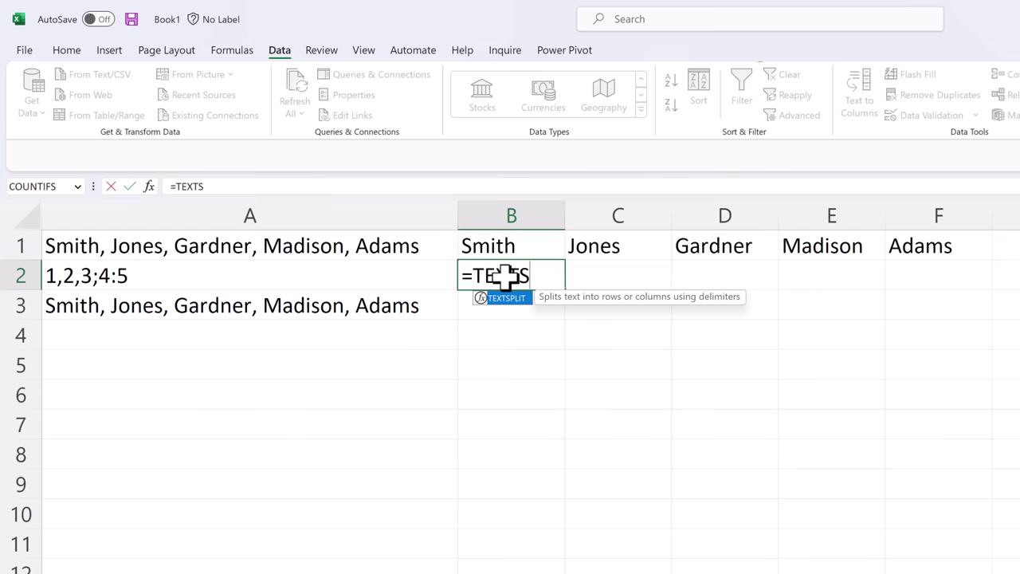
text(PLIT()
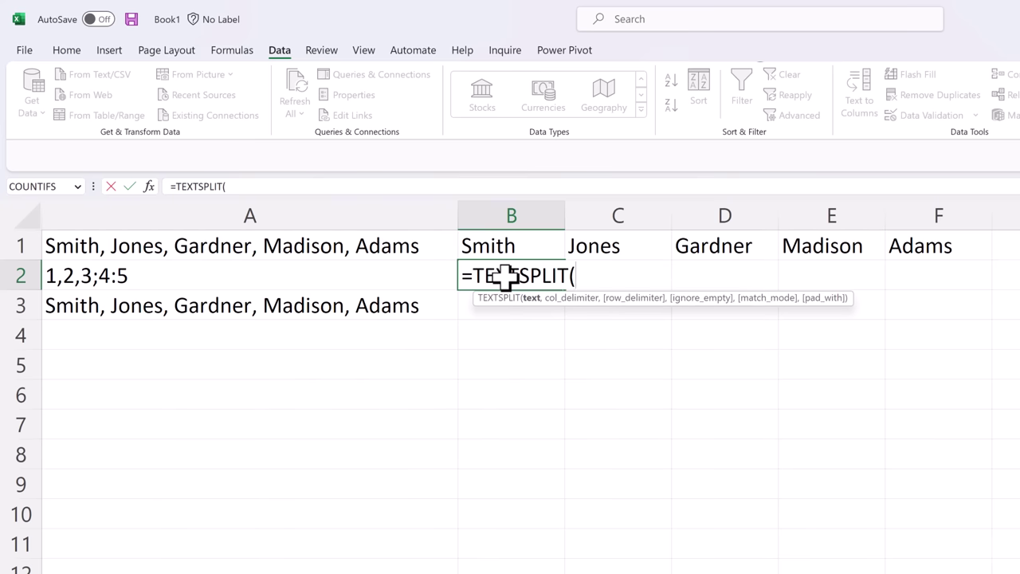
click(145, 275)
text(,",)
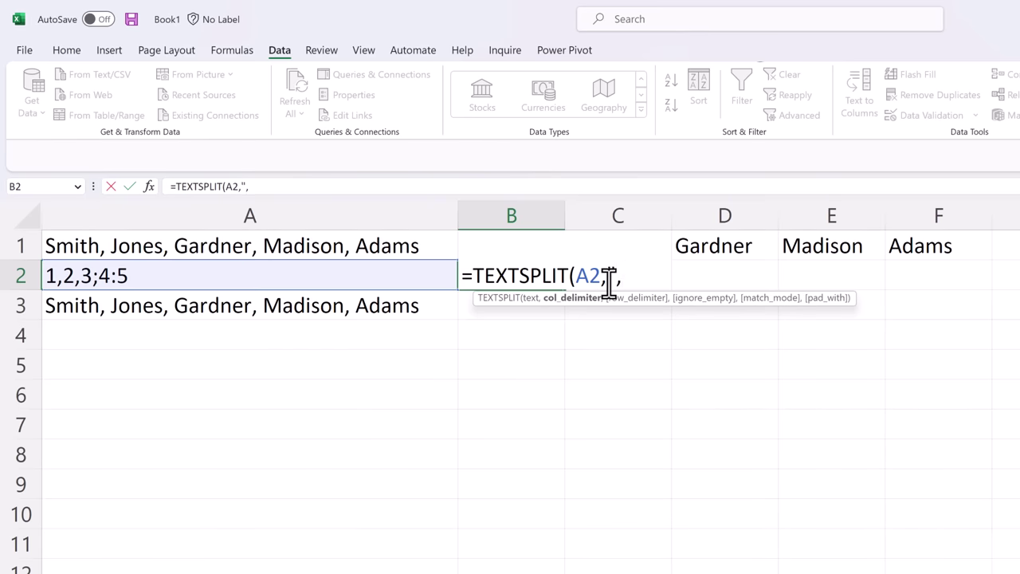
text("))
key(Return)
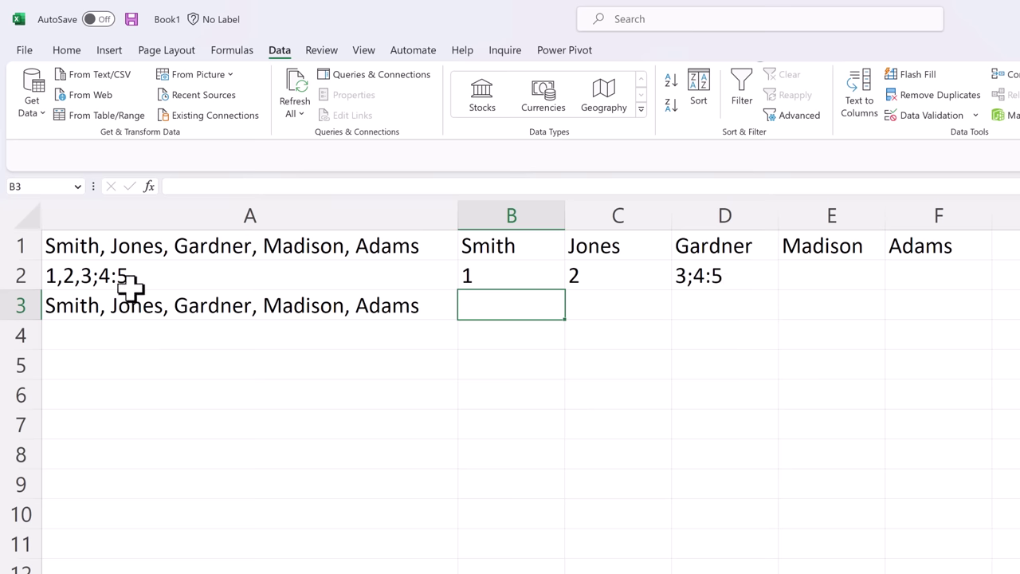
Edit the B2 formula to use comma, semicolon and colon as column delimiters, giving =TEXTSPLIT(A2,{",",";",":"})
click(516, 281)
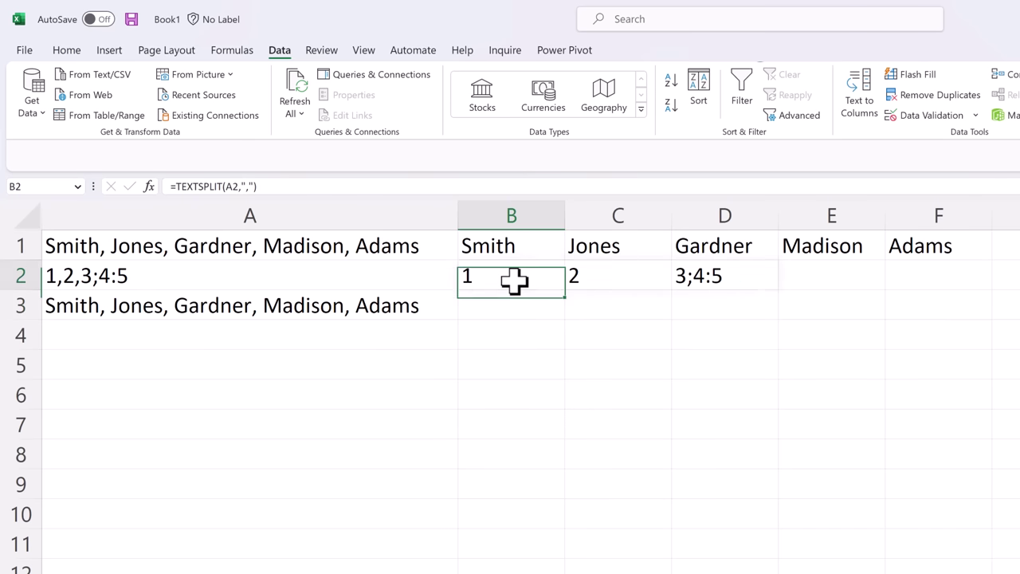
click(244, 186)
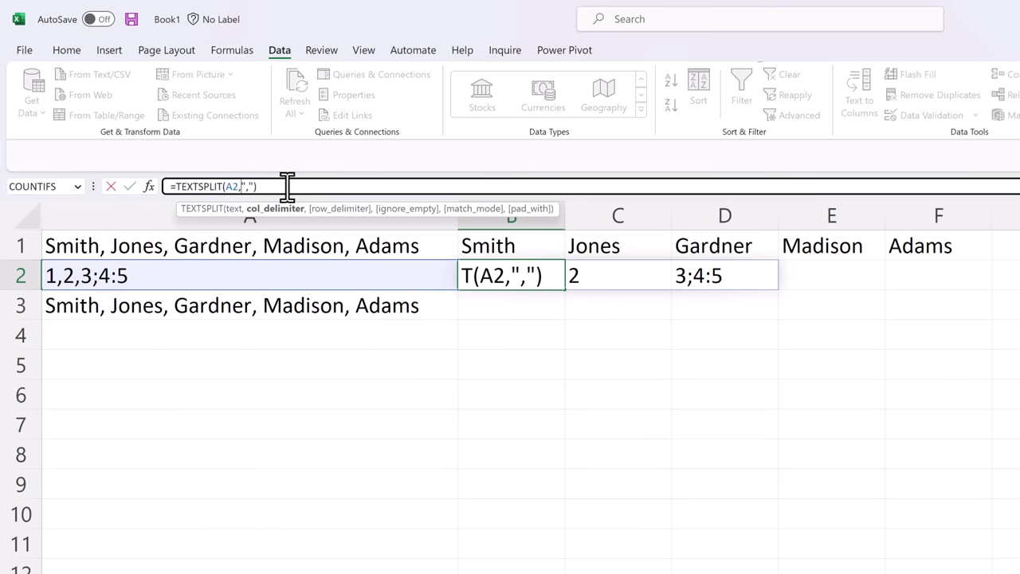
text({",",")
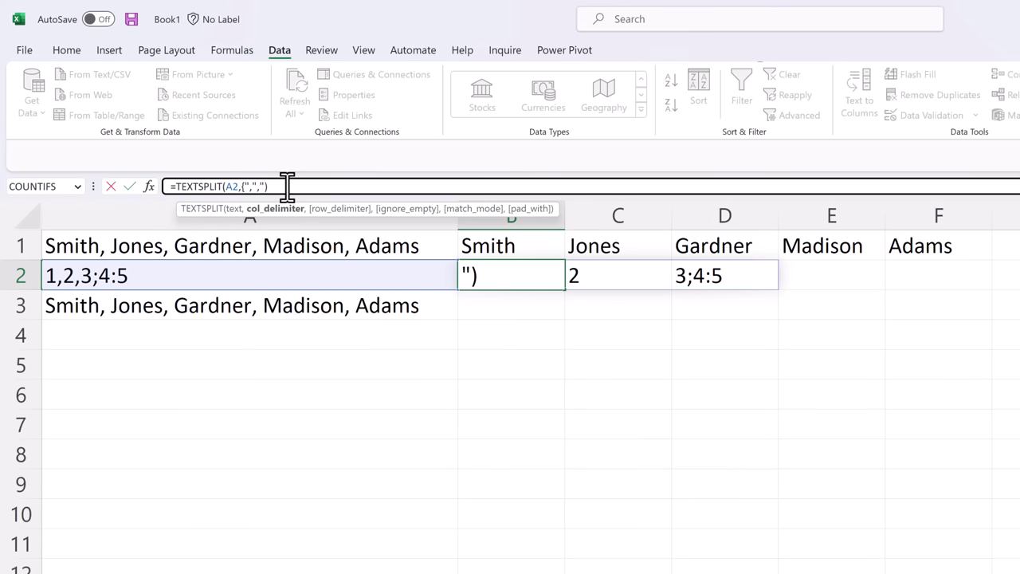
text(;",":"})
key(Return)
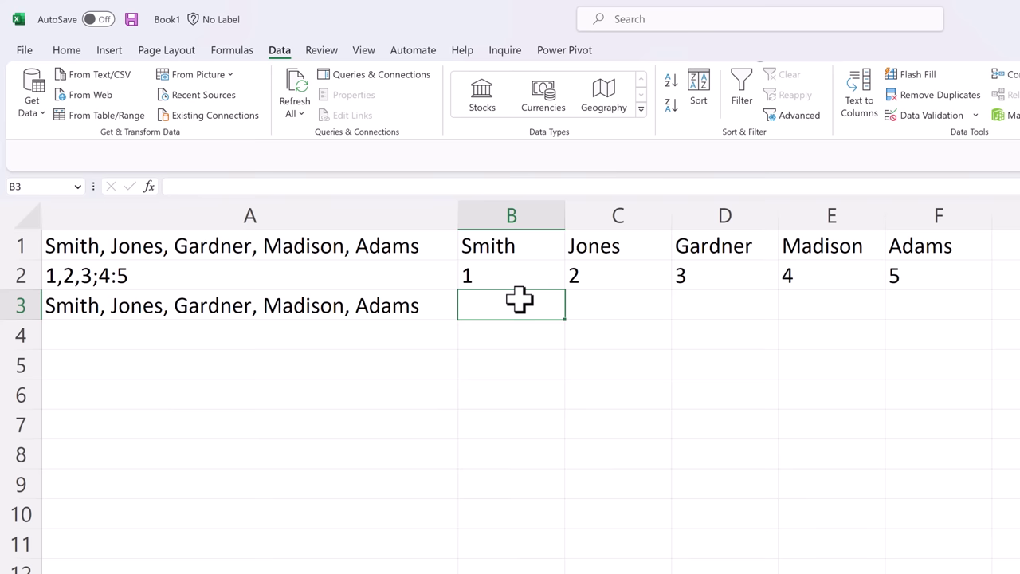
Enter =TEXTSPLIT(A3,,", ") in B3 to split the names in A3 down rows, leaving the column delimiter empty
text(=TEXTSPLIT()
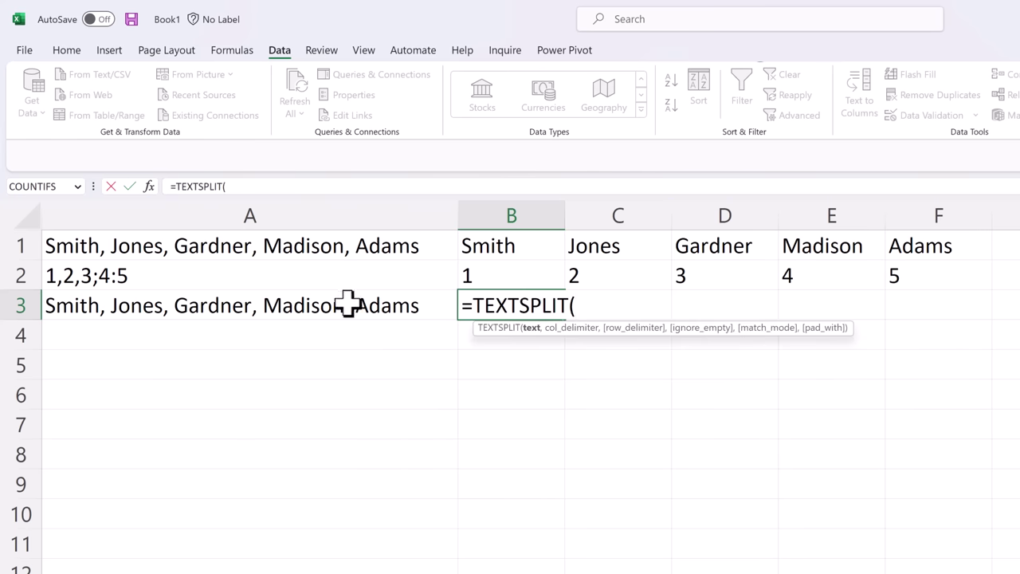
click(170, 307)
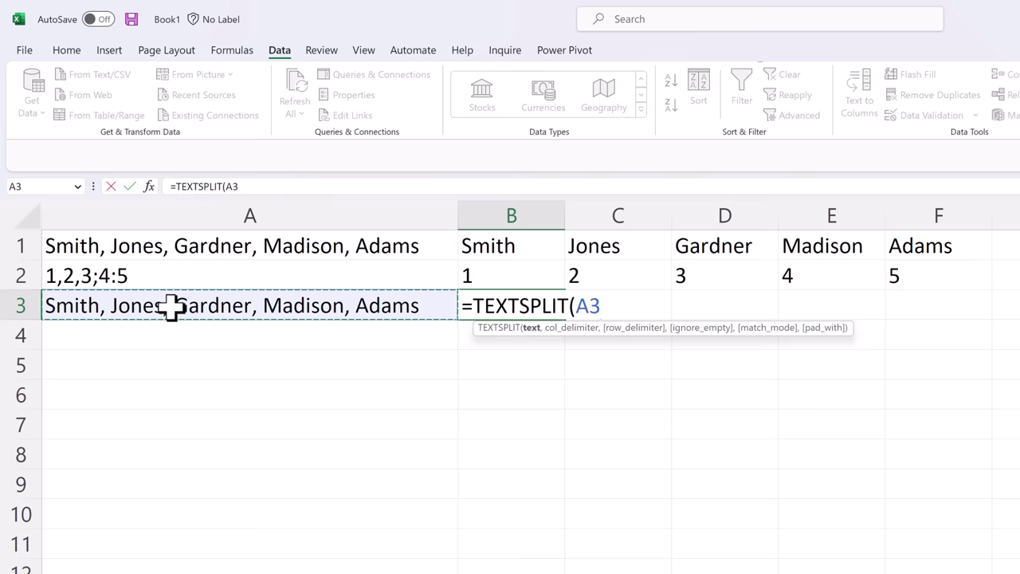
text(,)
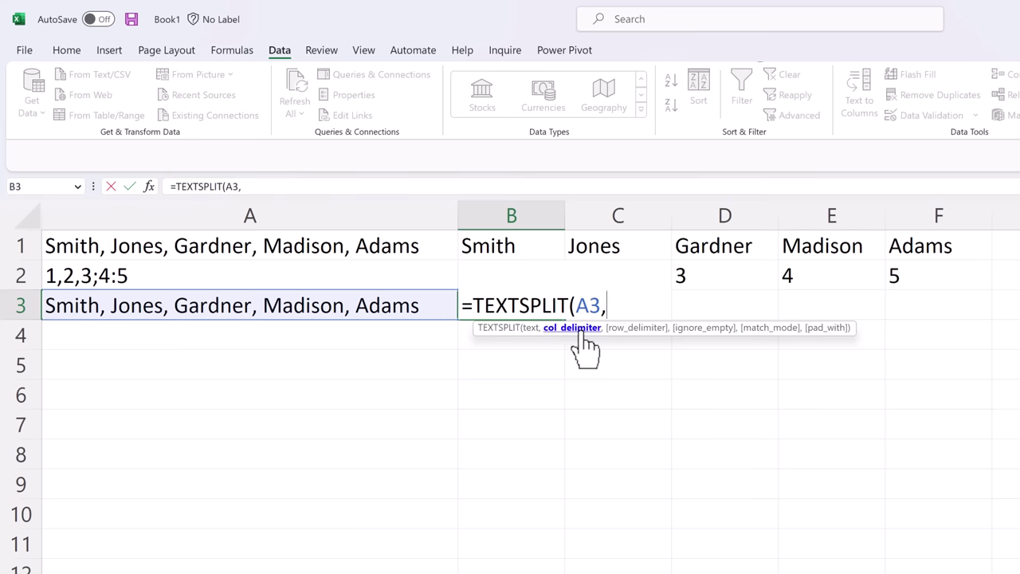
text(,",)
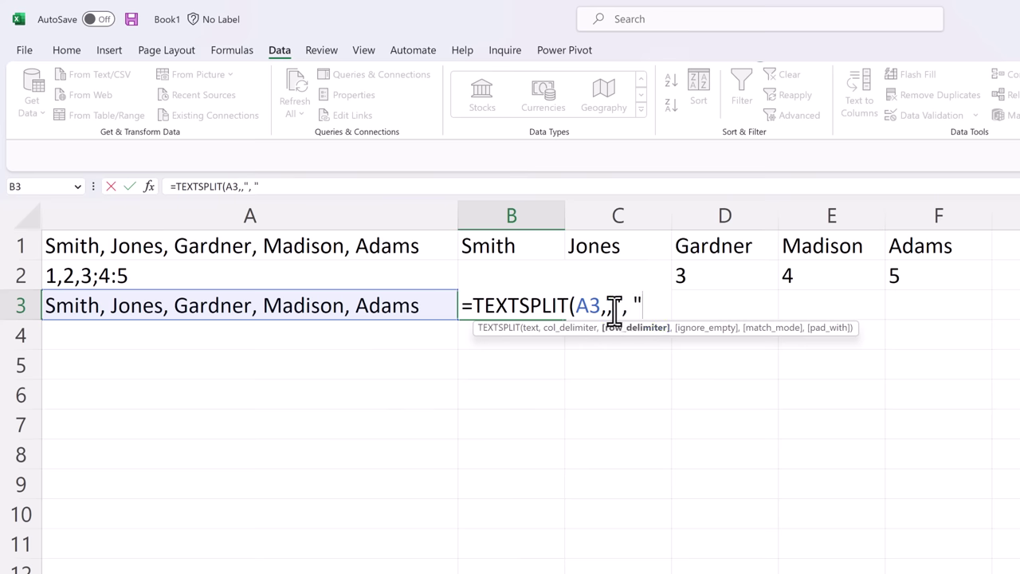
text())
key(Return)
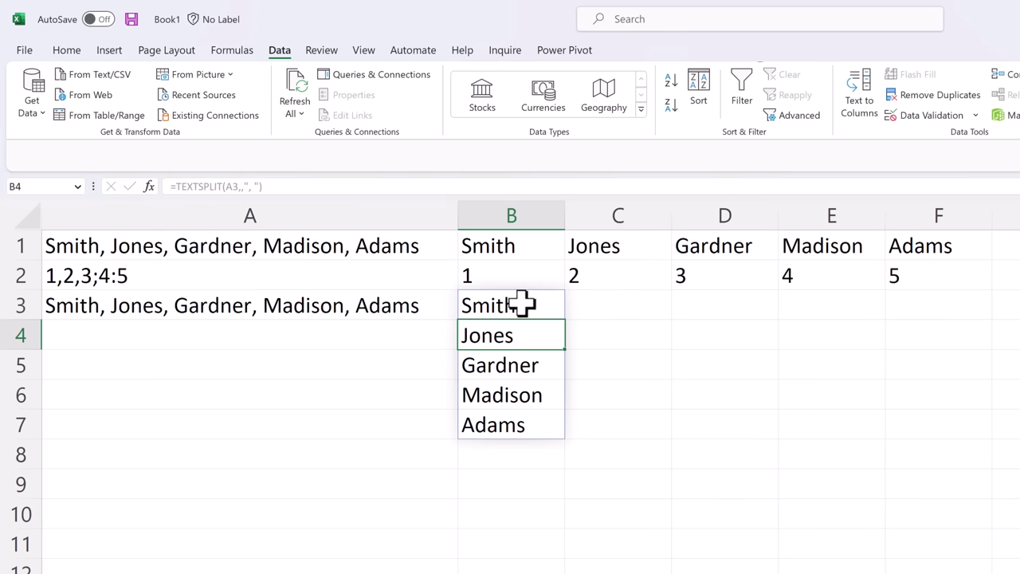
Search the Insert Function dialog for textsplit
click(149, 185)
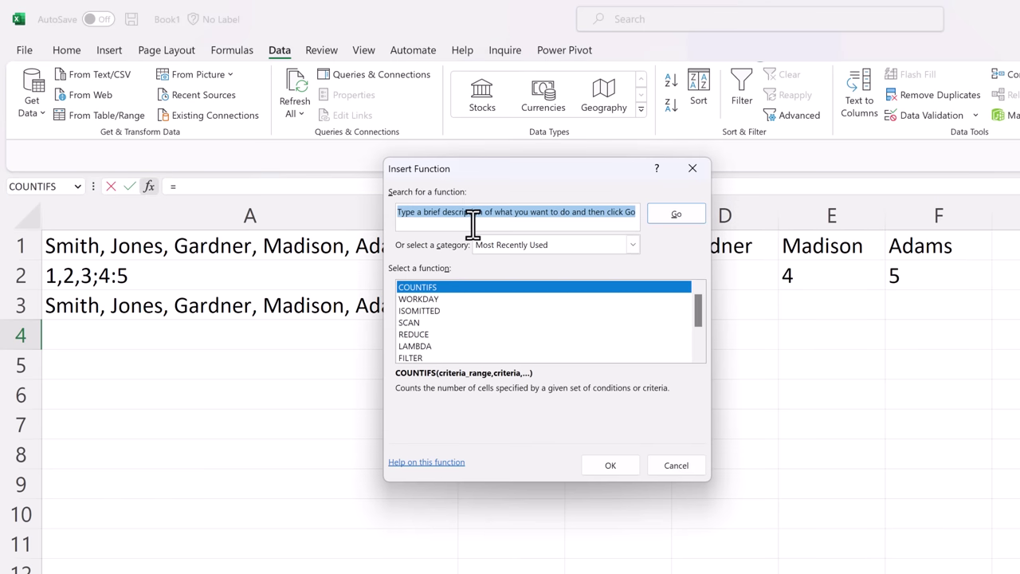
text(textsplit)
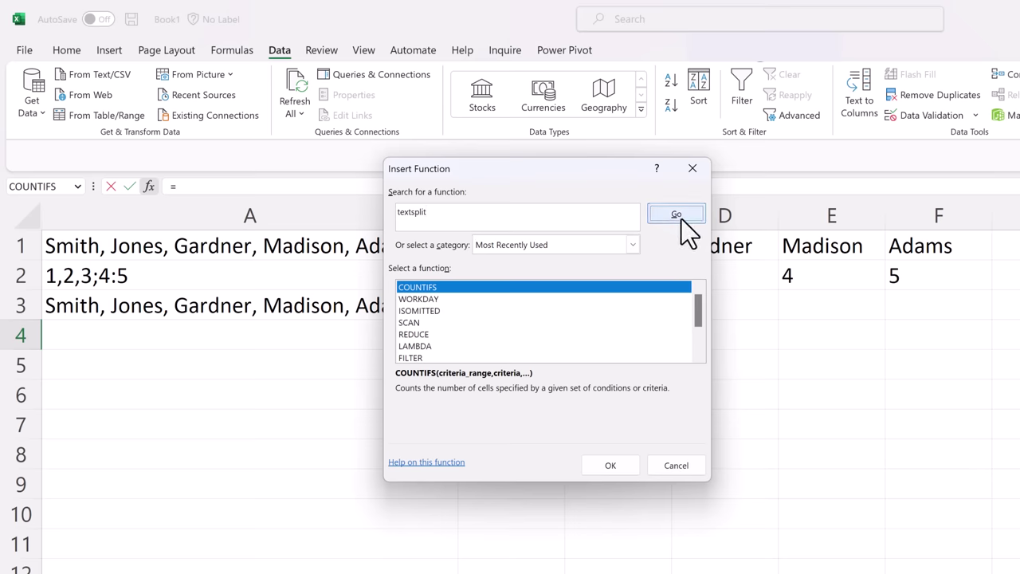
click(678, 217)
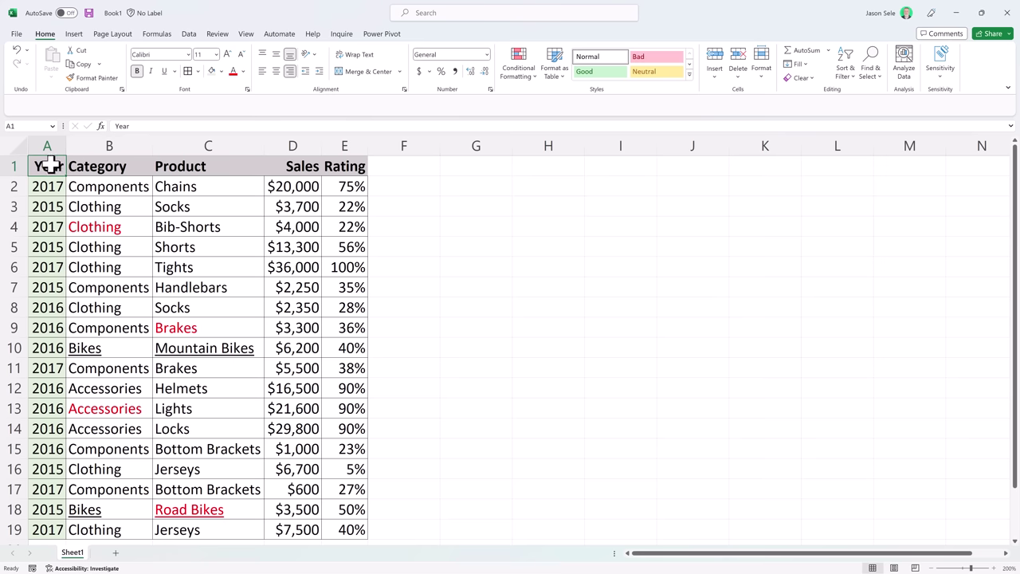
Copy the formatted sales data in A1:E19 and paste it as values only, starting at G1
drag(50, 165, 333, 524)
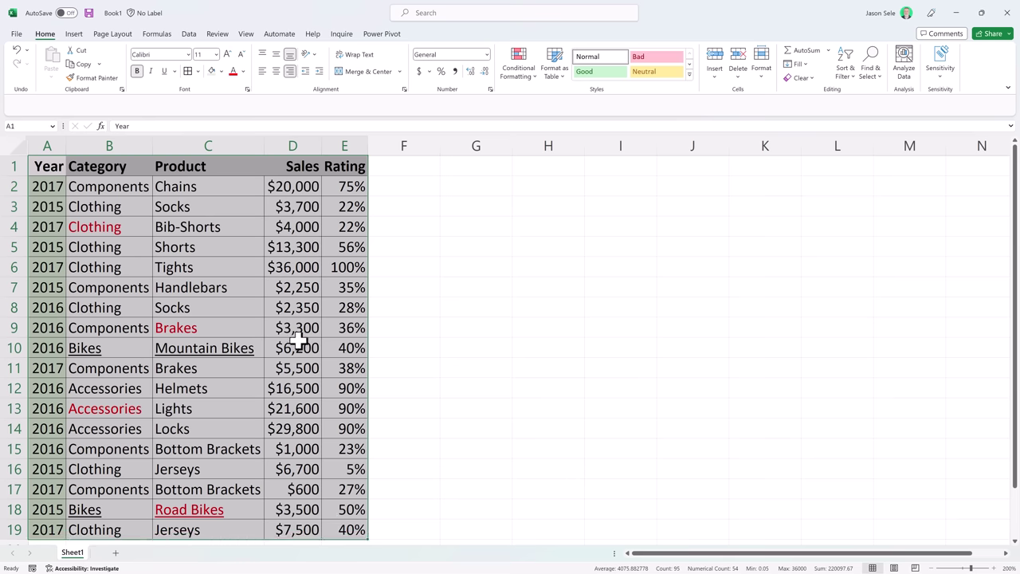
key(ctrl+c)
click(463, 167)
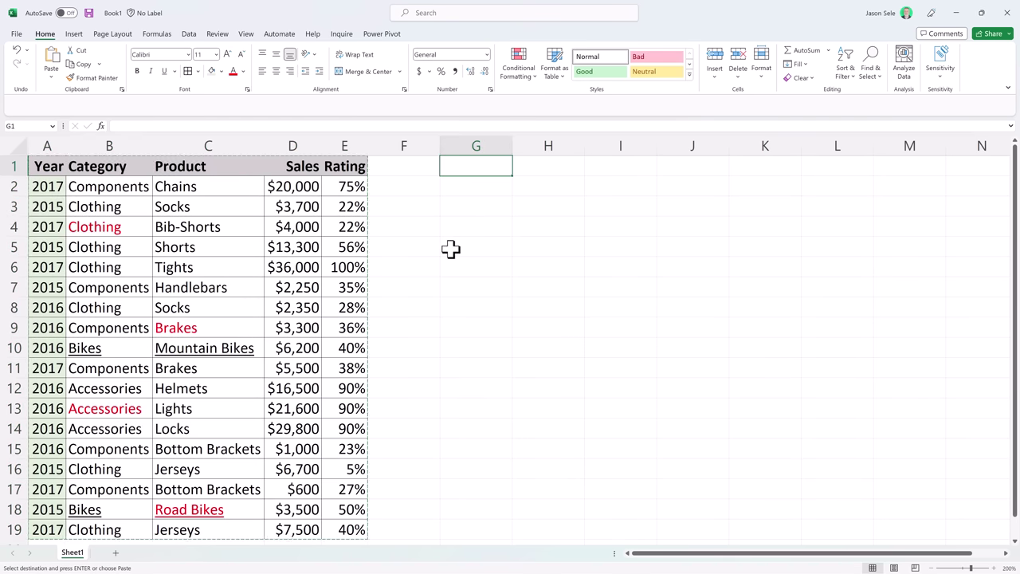
key(ctrl+shift+v)
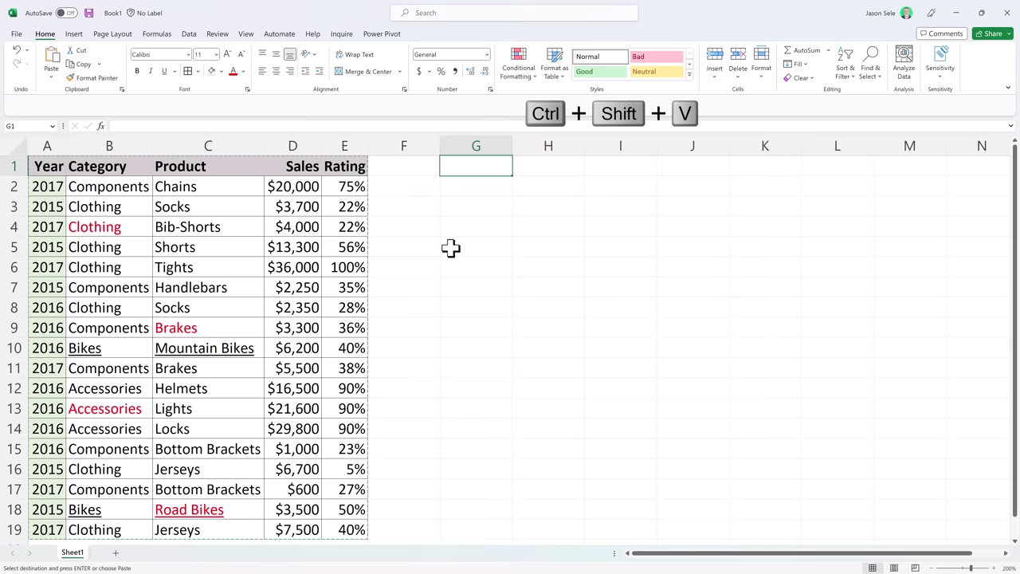
click(542, 228)
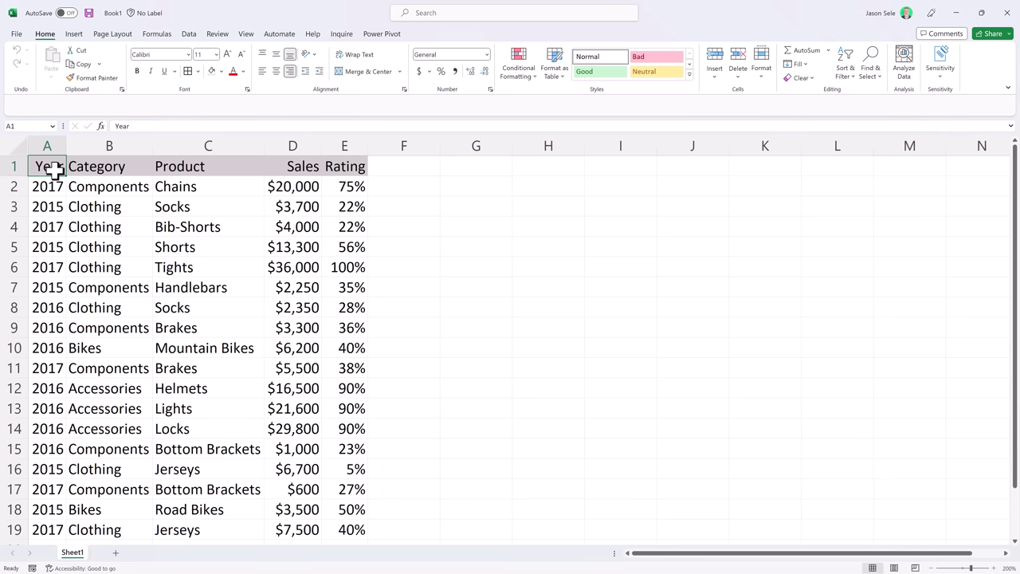
Request recommended PivotTables for the sales data in A1:E19 and expand the suggestions to show all results
drag(50, 167, 330, 528)
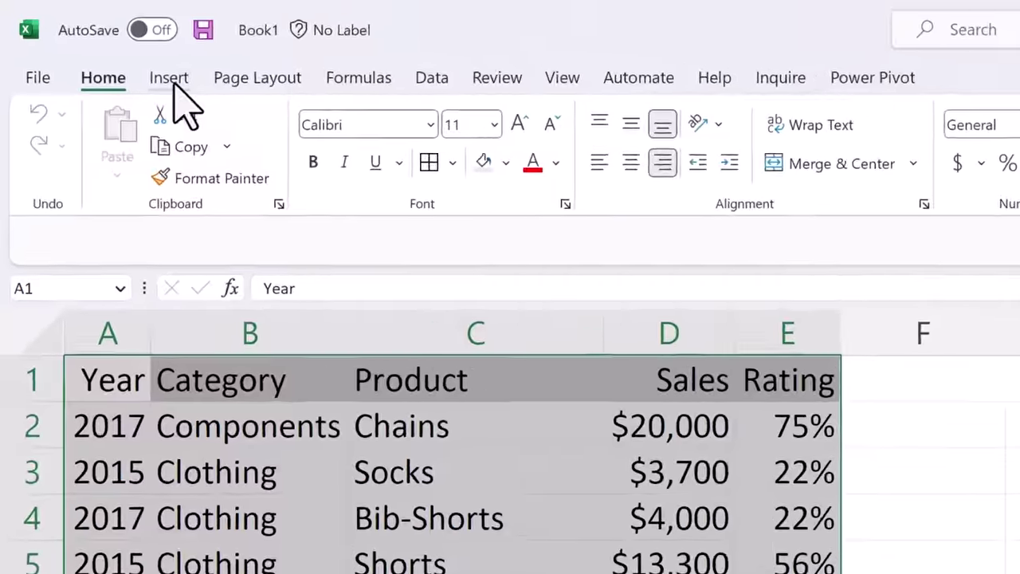
click(83, 40)
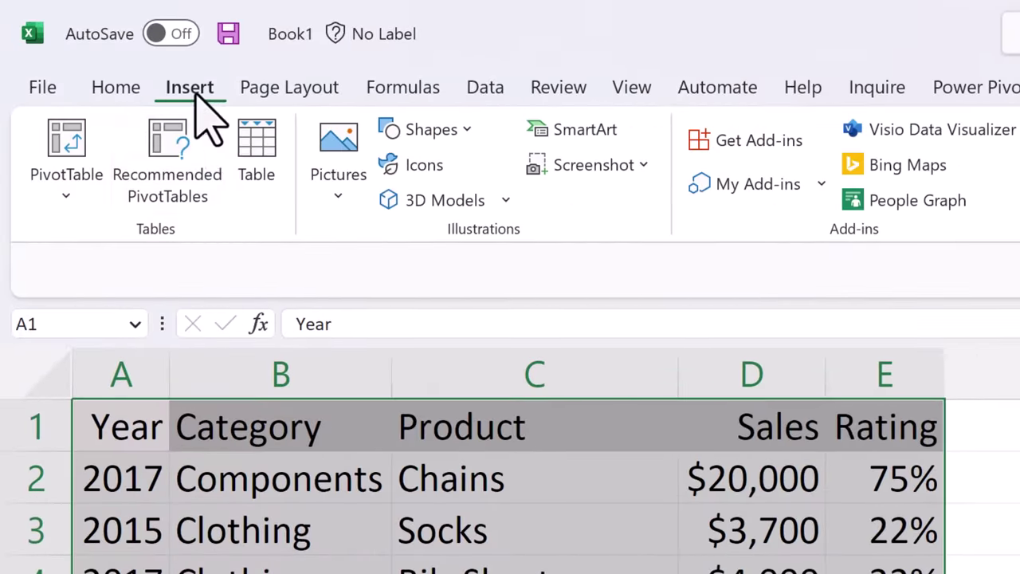
click(167, 192)
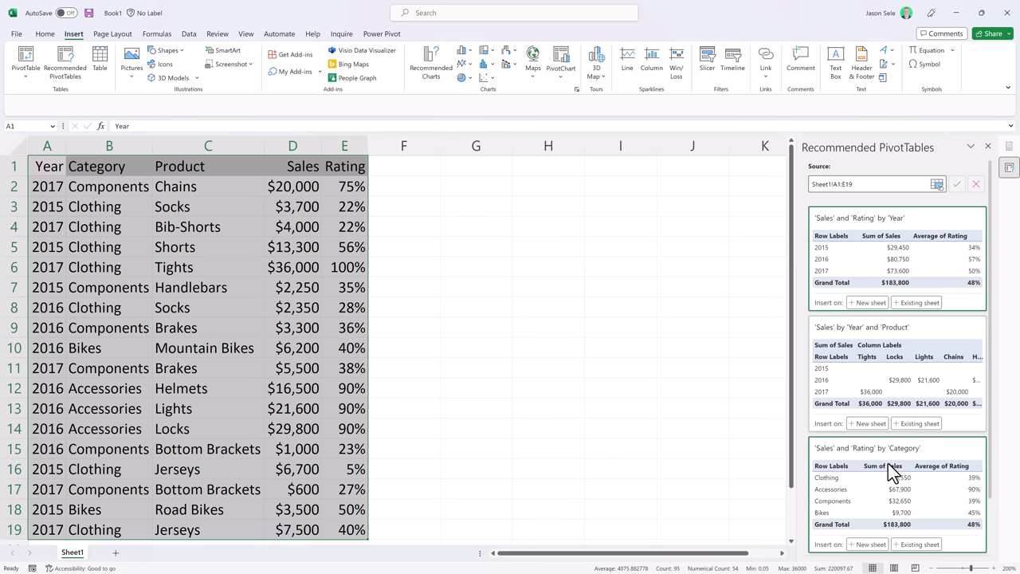
scroll(891, 470, down, 4)
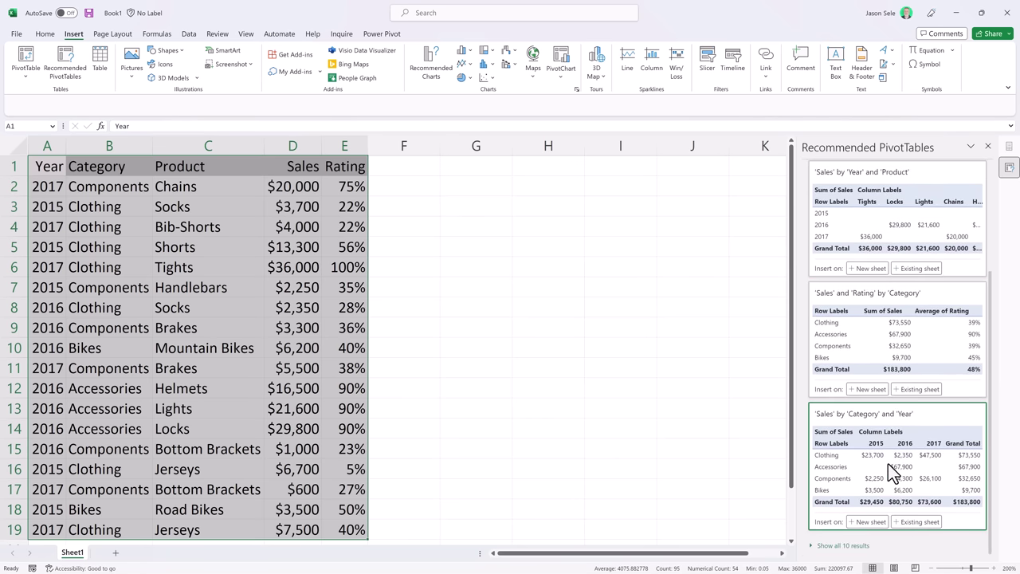
click(829, 547)
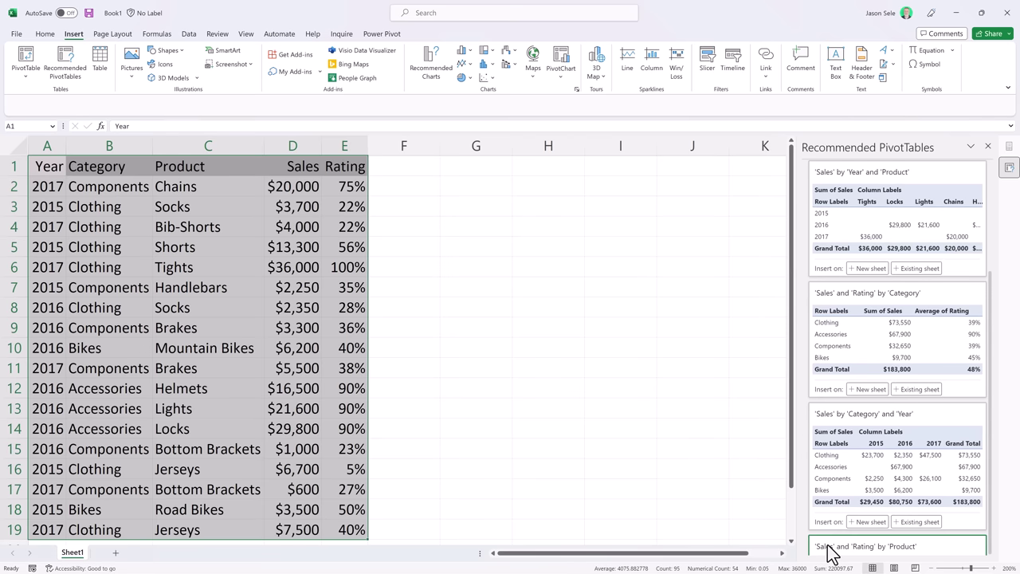
Review the suggested PivotTables and insert 'Sales' and 'Rating' by 'Year' on a new sheet
scroll(860, 514, down, 4)
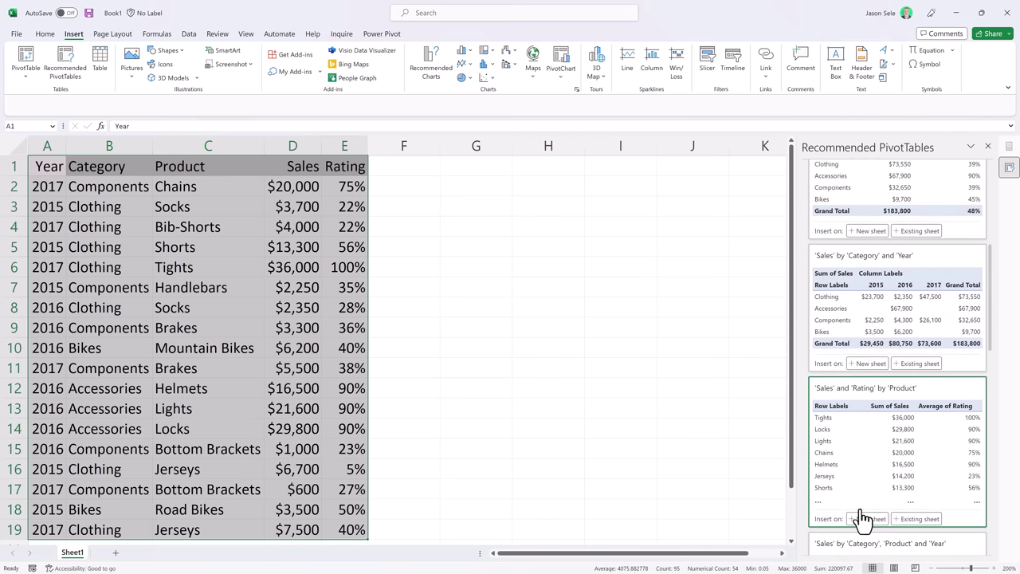
scroll(859, 509, up, 6)
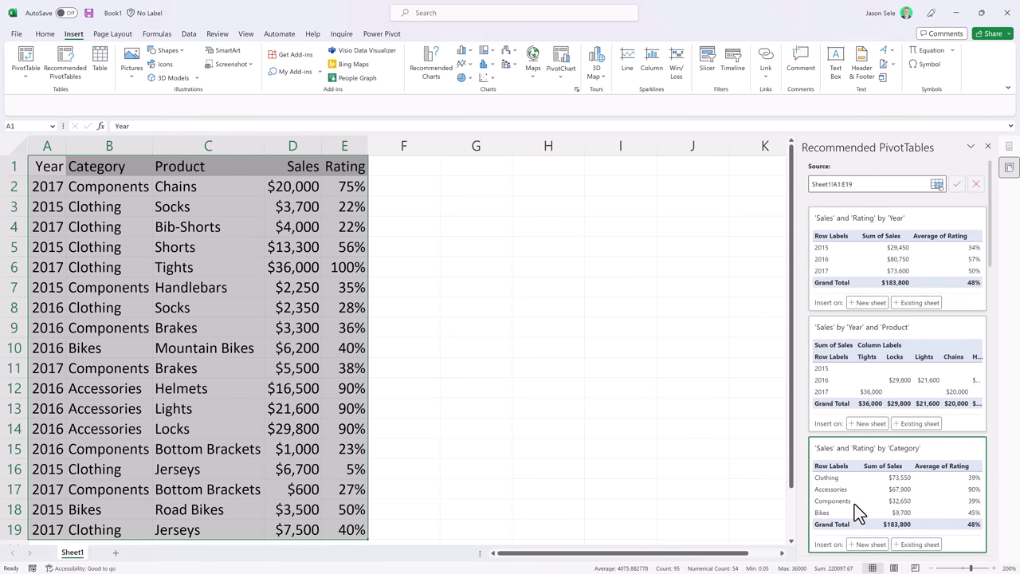
click(867, 267)
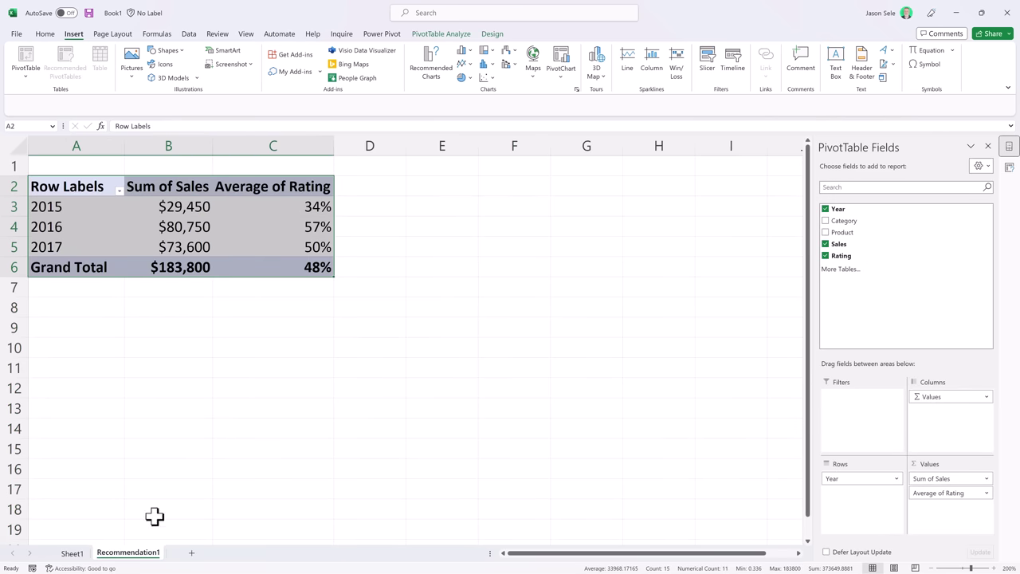
mouse_move(157, 231)
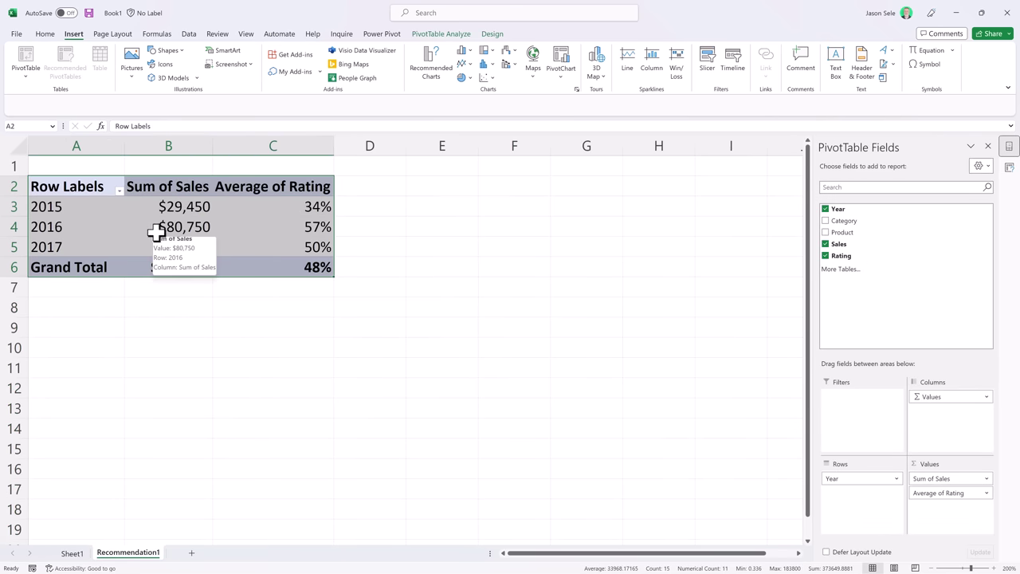
mouse_move(244, 213)
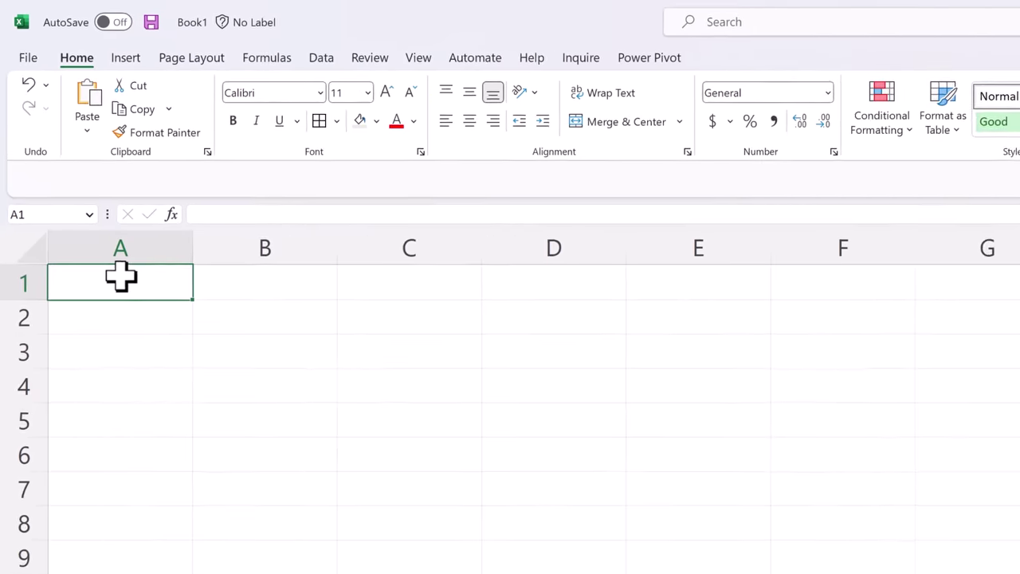
text(=IMAGE)
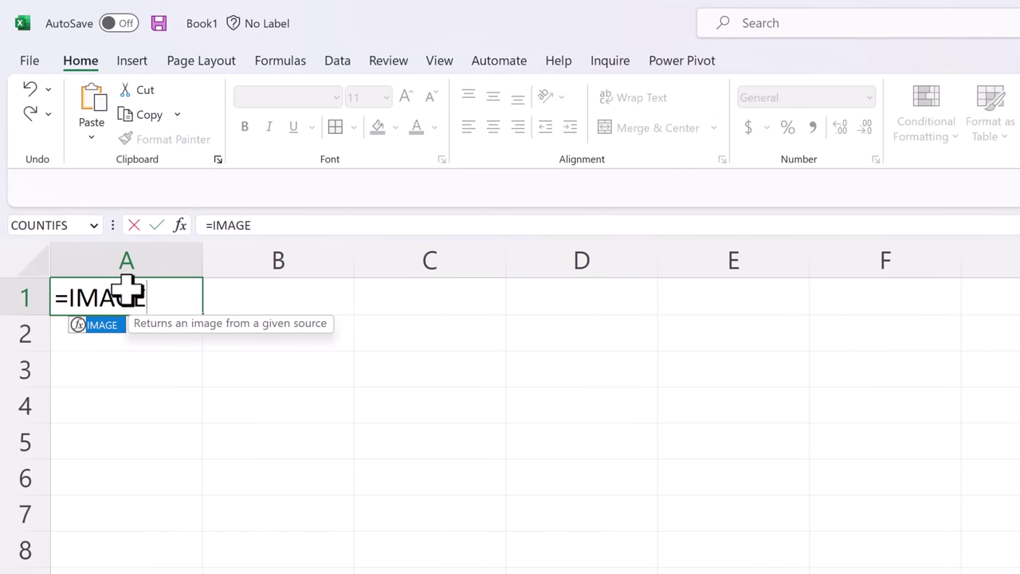
text(()
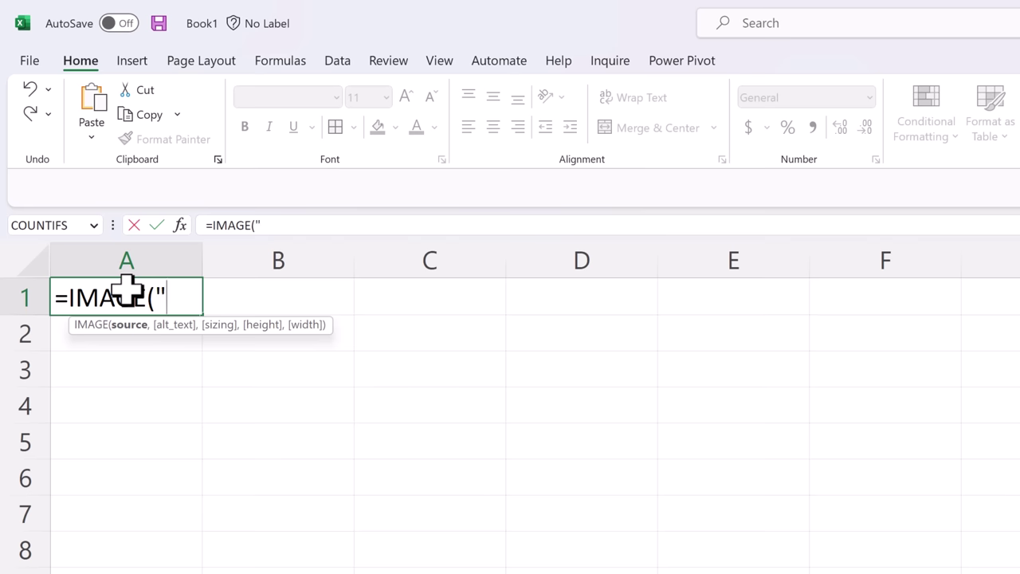
text(")
key(ctrl+v)
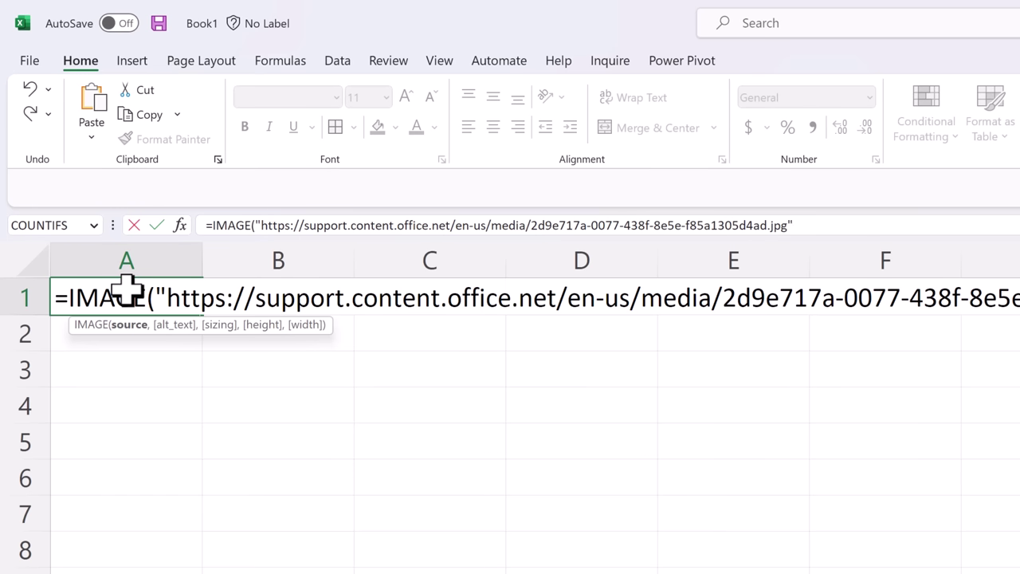
text())
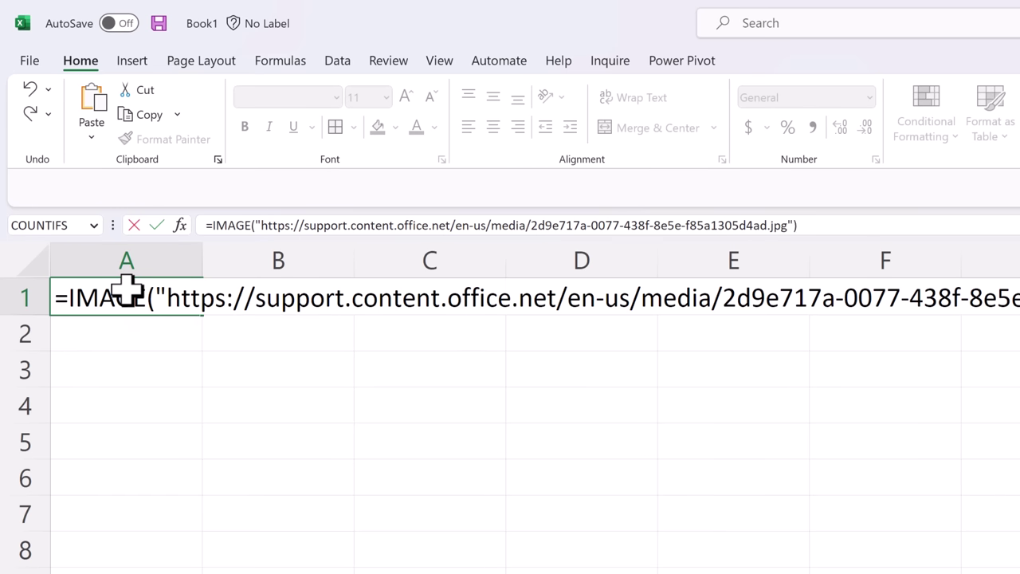
key(Return)
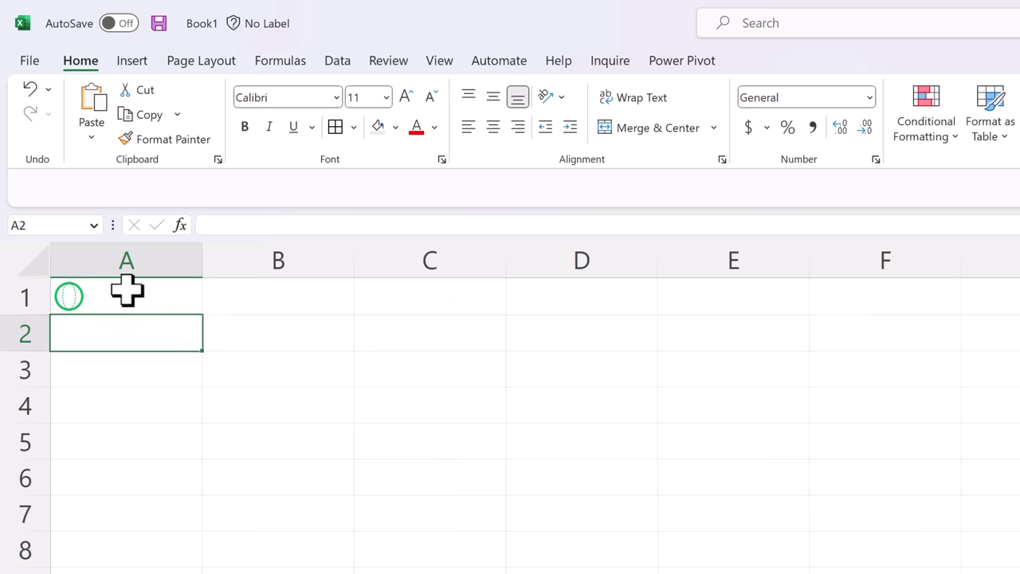
Add the alt text "Sphere" as the second argument of the IMAGE formula in A1
click(127, 292)
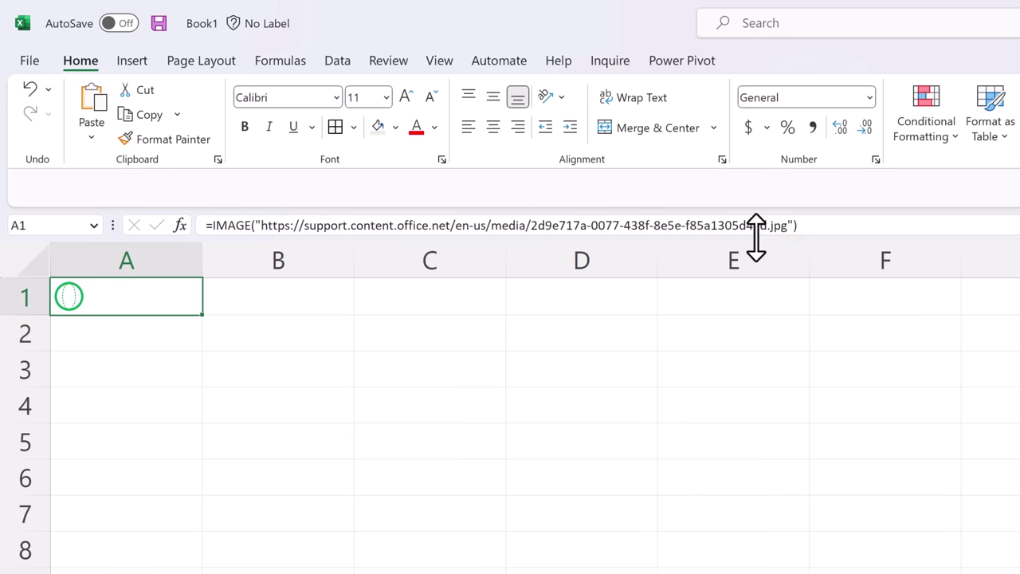
click(794, 226)
text(,)
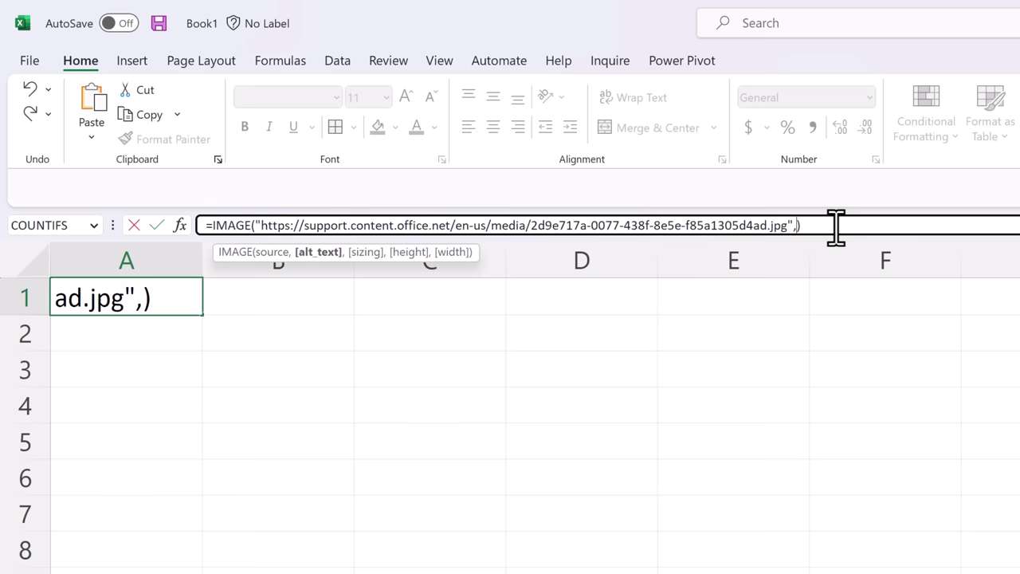
text("Sphere)
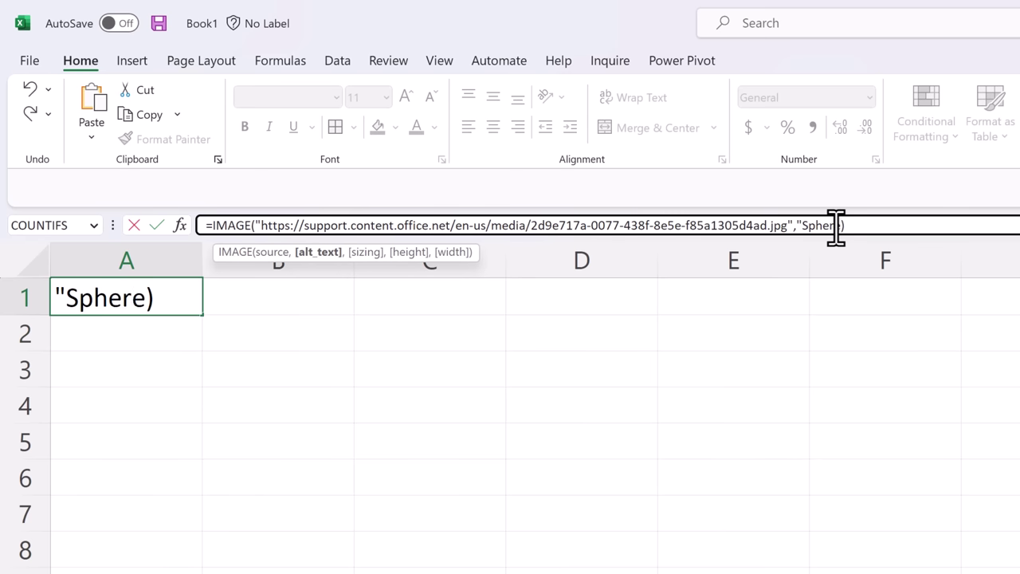
text(")
key(Return)
Add the sizing argument 1 (Fill cell) after the alt text in A1's IMAGE formula
click(109, 300)
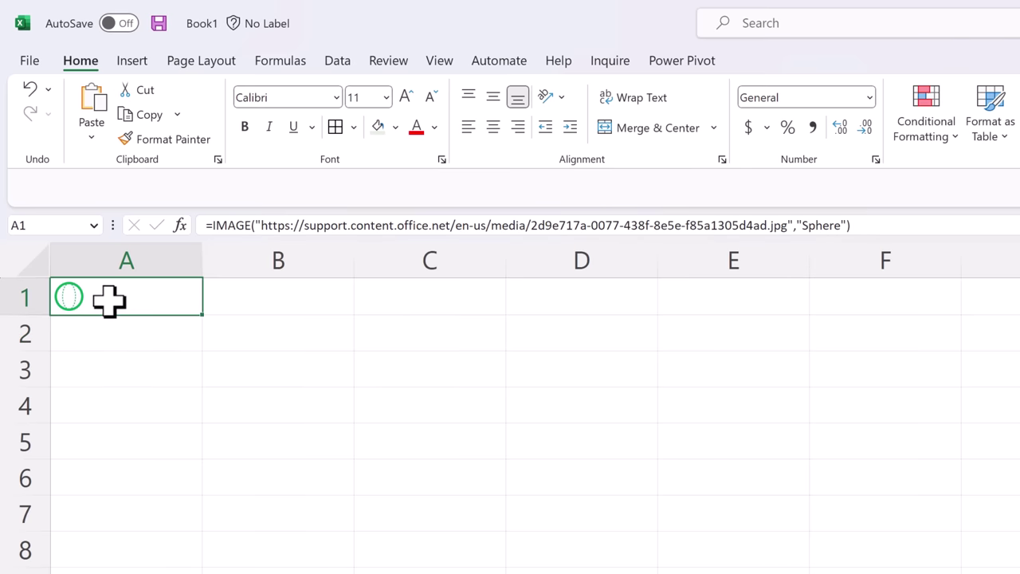
click(849, 225)
key(Left)
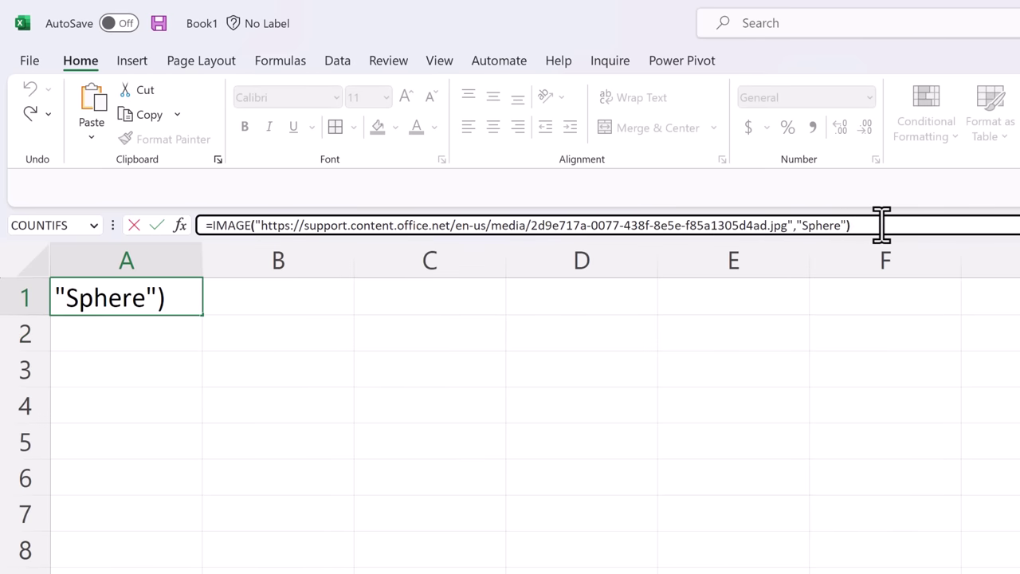
text(,)
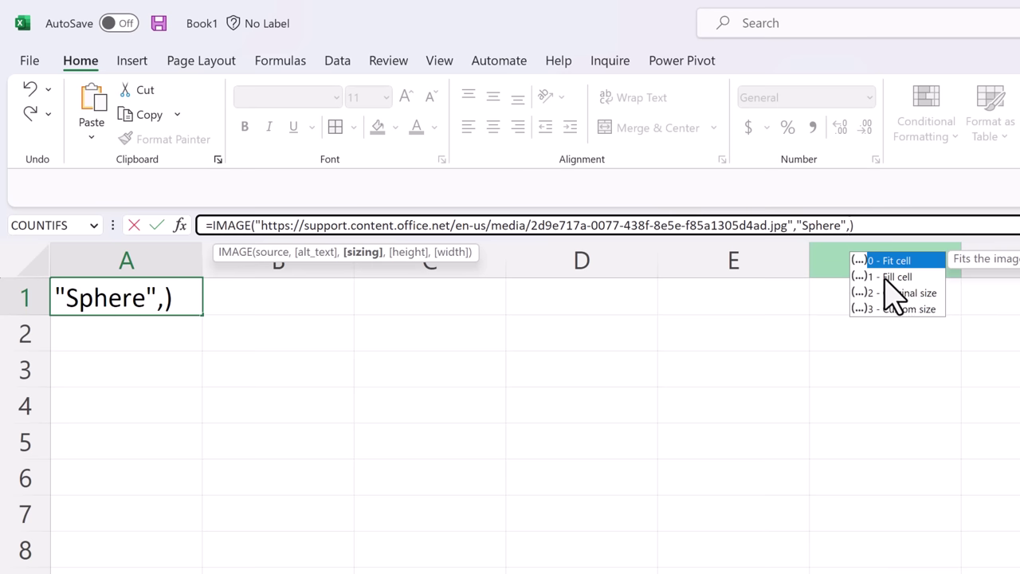
double_click(886, 277)
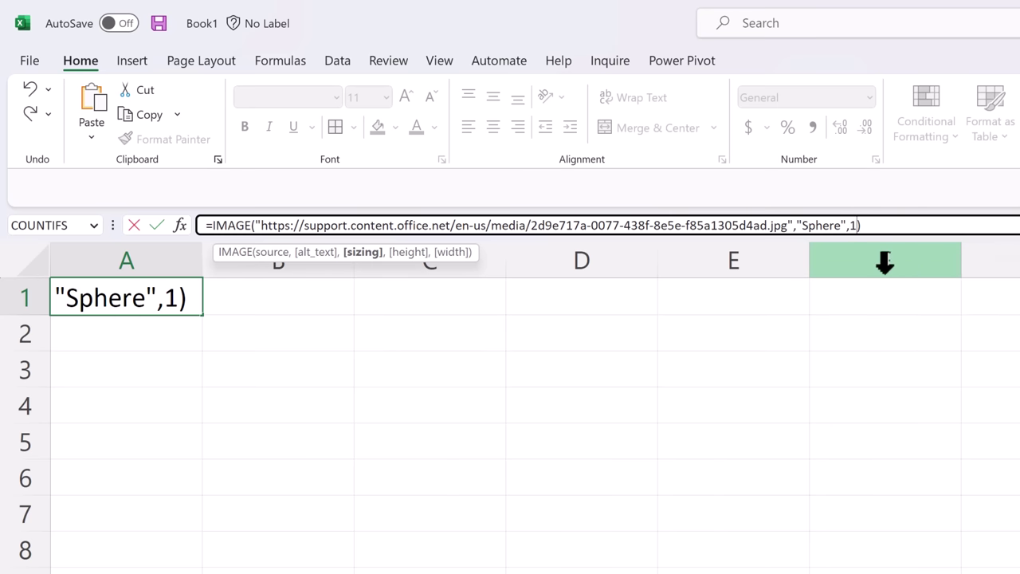
key(Return)
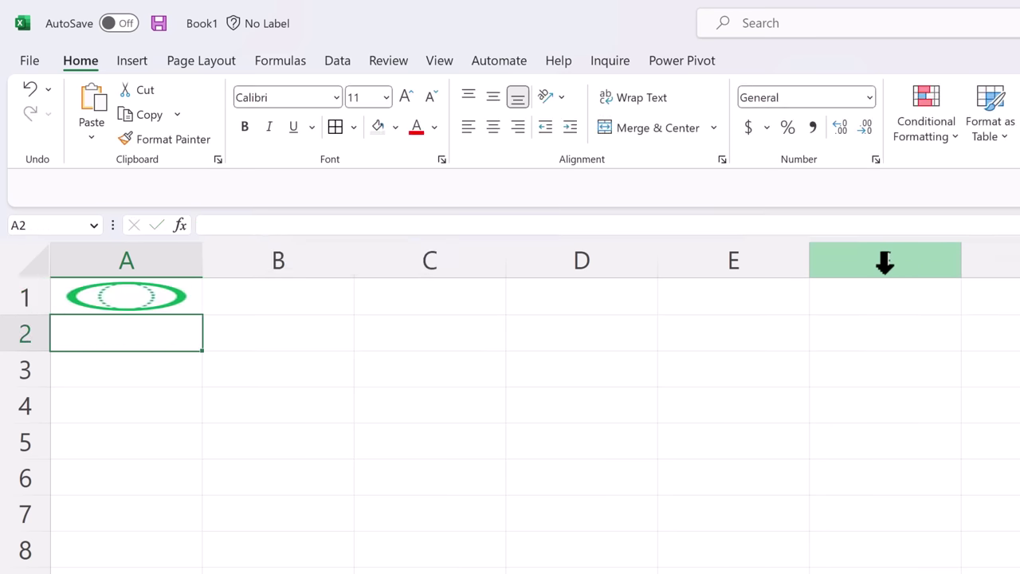
Change the sizing argument in A1's IMAGE formula to 2 (Original size) and enlarge row 1 to a height of about 35.30
click(175, 298)
click(863, 226)
key(BackSpace)
key(BackSpace)
text(2))
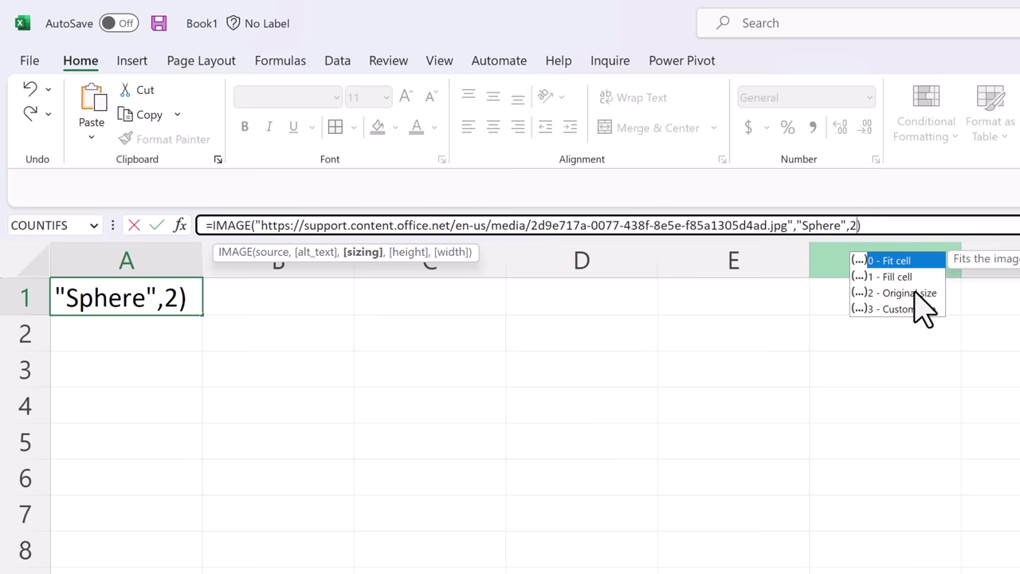
key(Return)
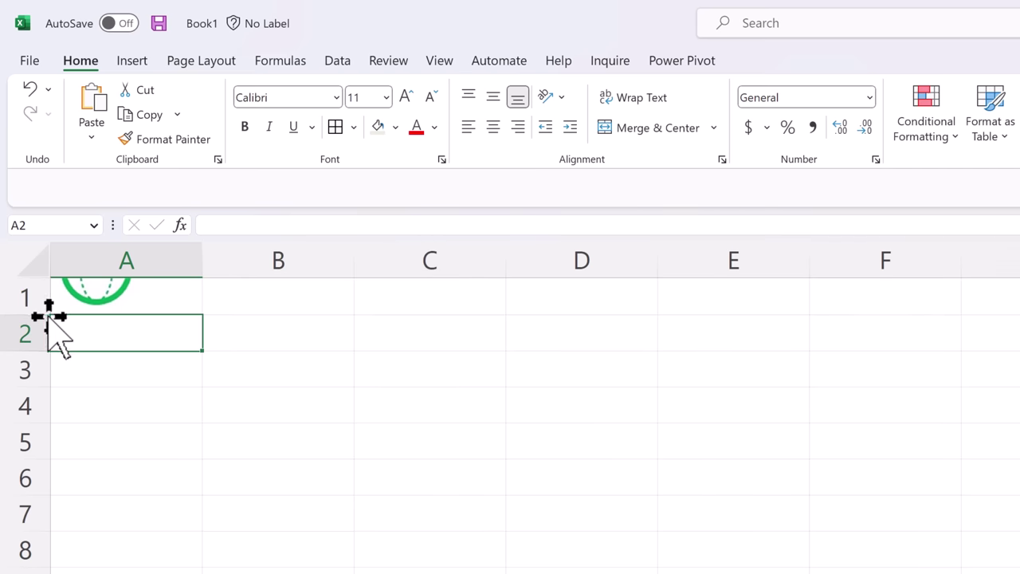
drag(48, 315, 51, 366)
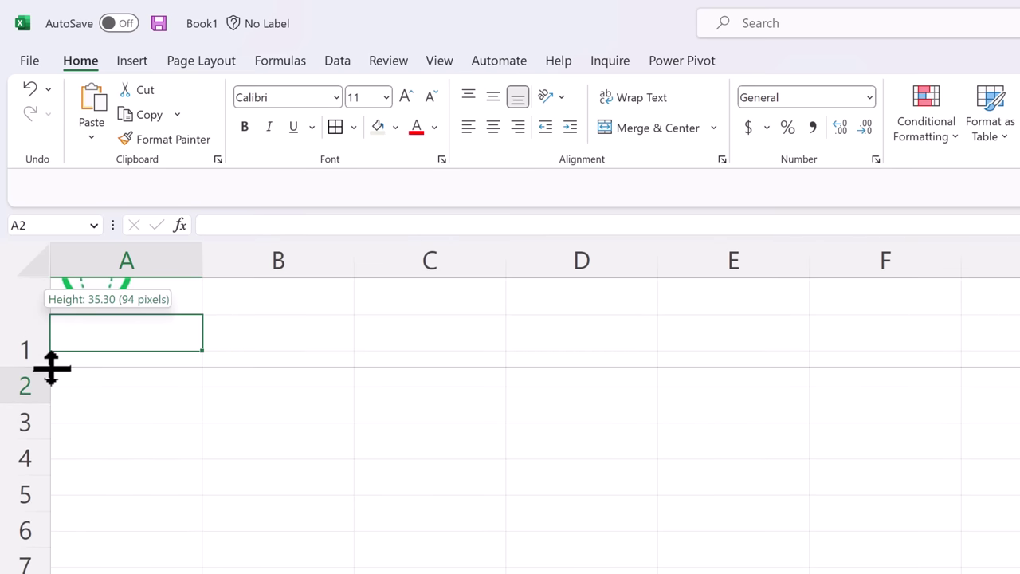
Set A1's IMAGE formula to sizing 3 (Custom size) with height 150 and width 150, and make row 1 taller
click(135, 317)
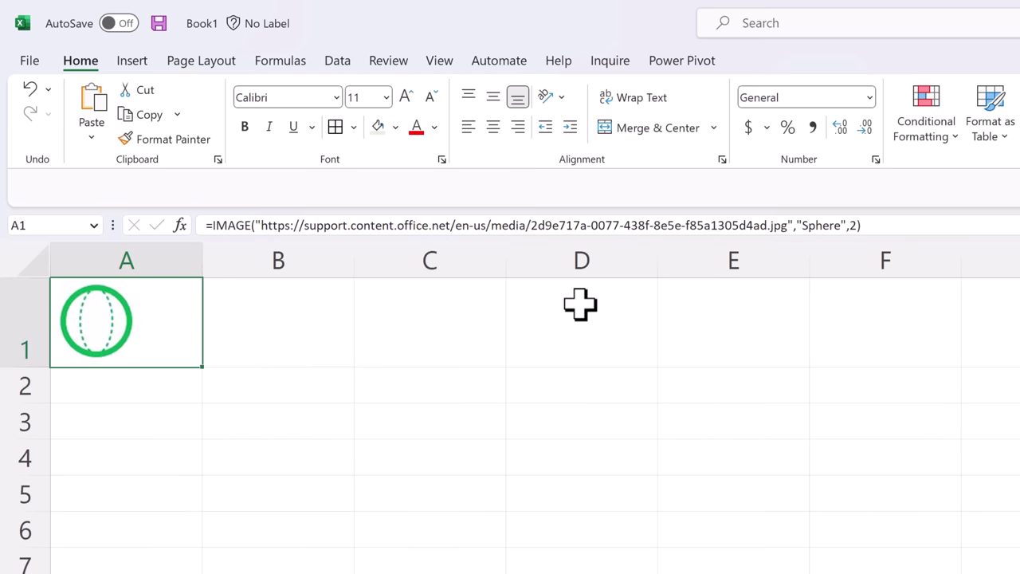
click(876, 226)
key(BackSpace)
text(3)
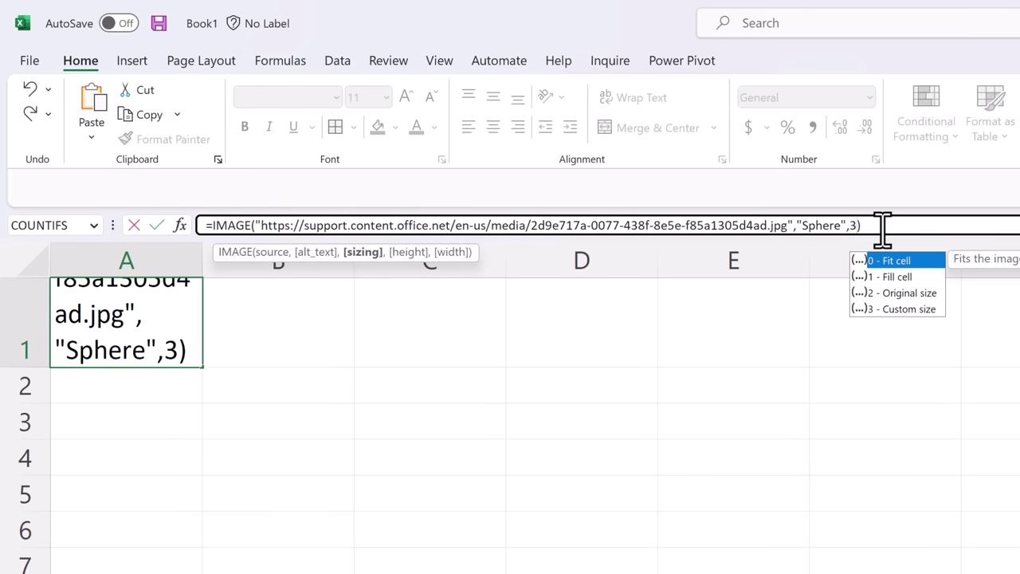
text(,)
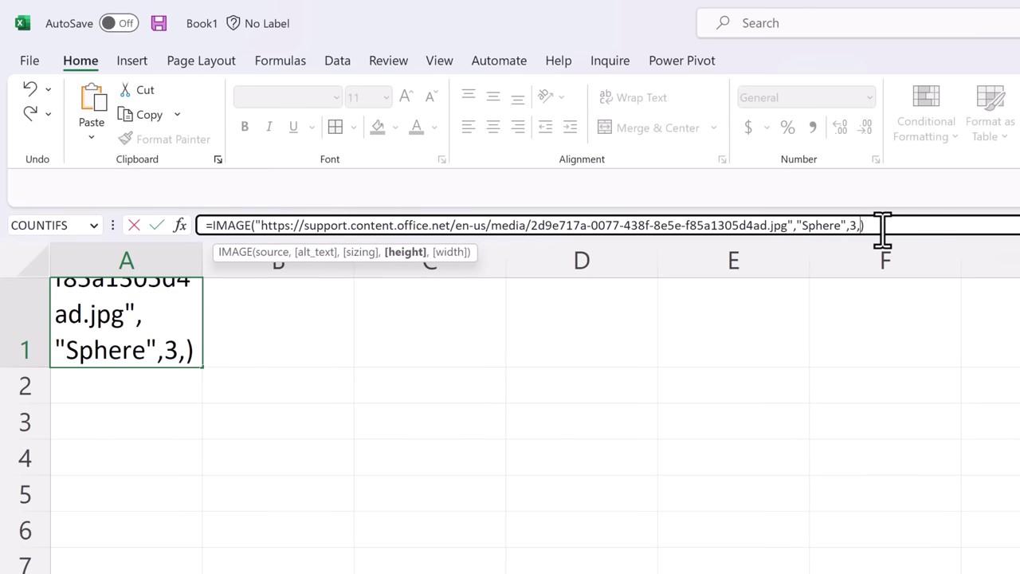
text(150)
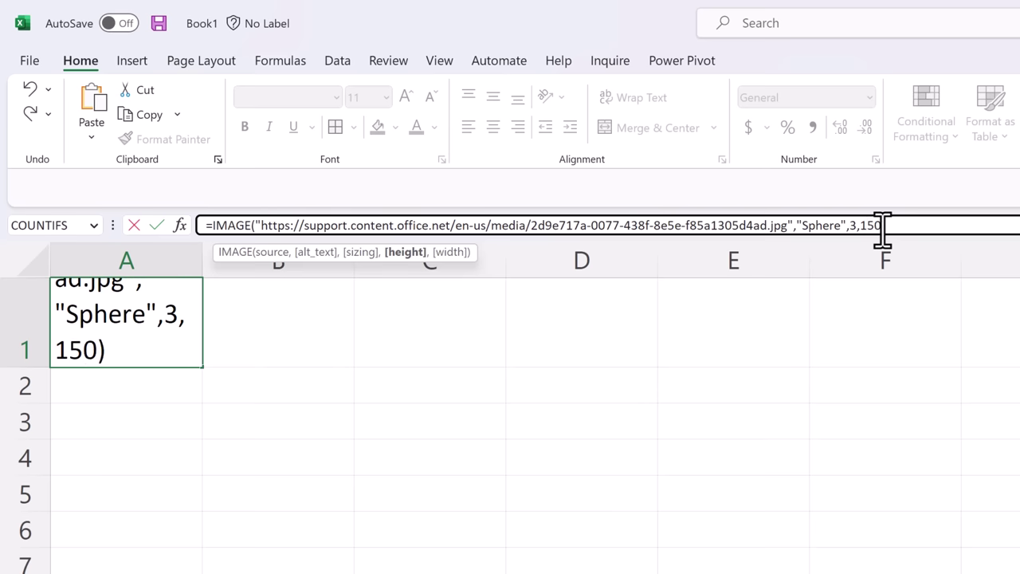
text(,150)
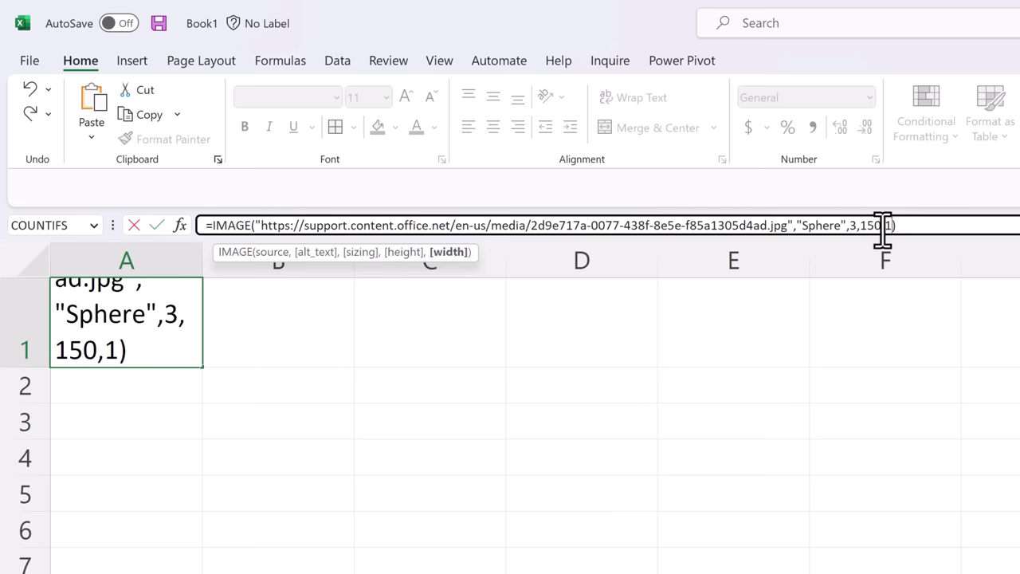
key(Return)
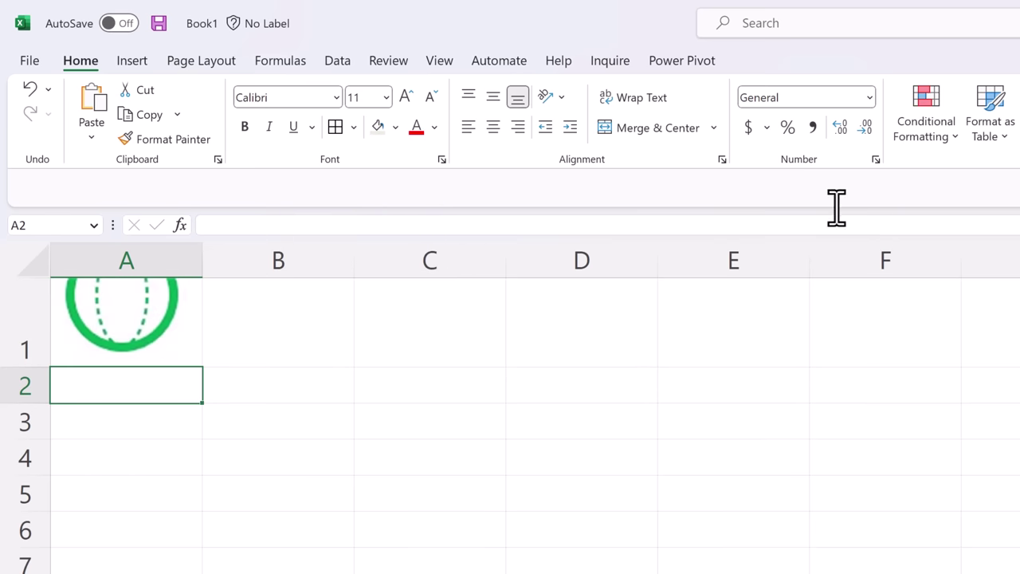
drag(43, 369, 45, 398)
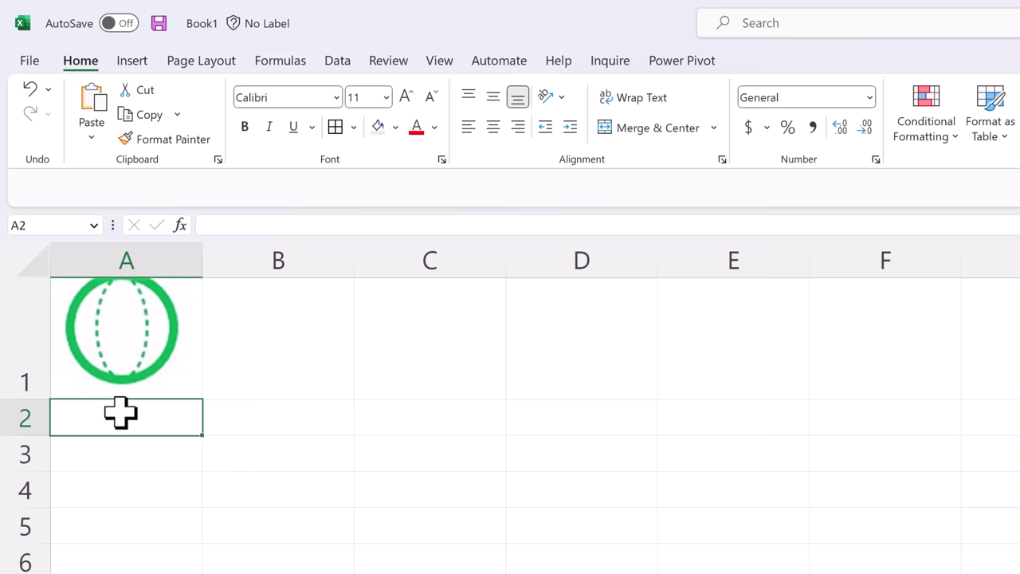
Paste the copied sphere image URL into A2 and replace the formula in A1 with =IMAGE(A2)
text(https://support.content.office.net/en-us/media/2d9e717a-0077-438f-8e5e-f85a1305d4ad.jpg)
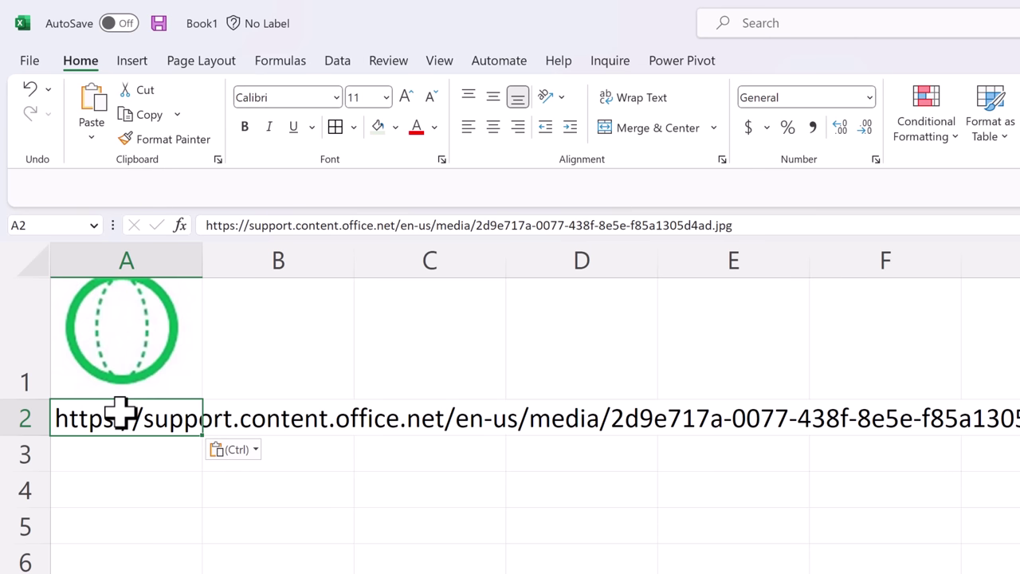
key(Return)
click(121, 354)
text(=)
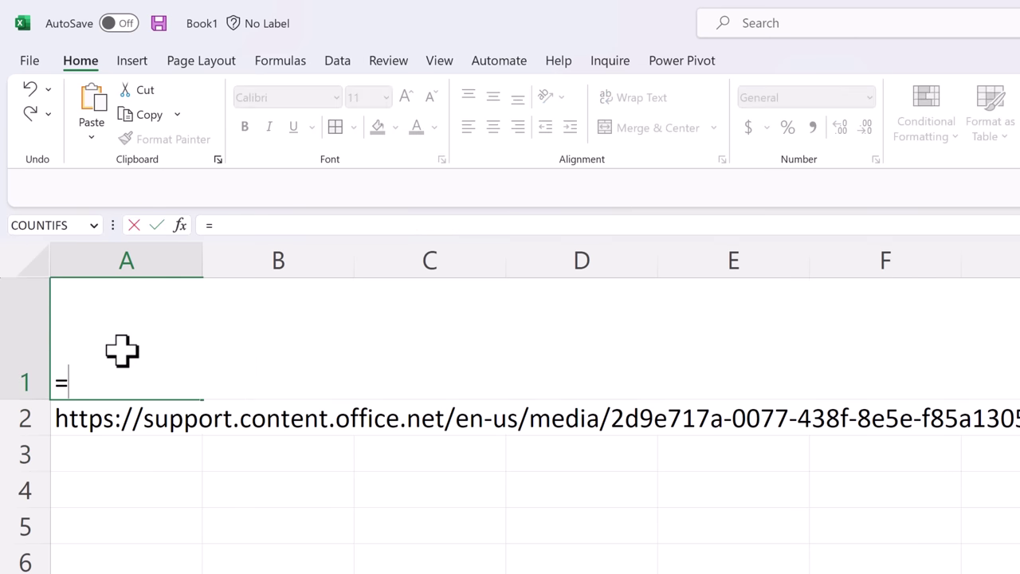
text(IMAGE()
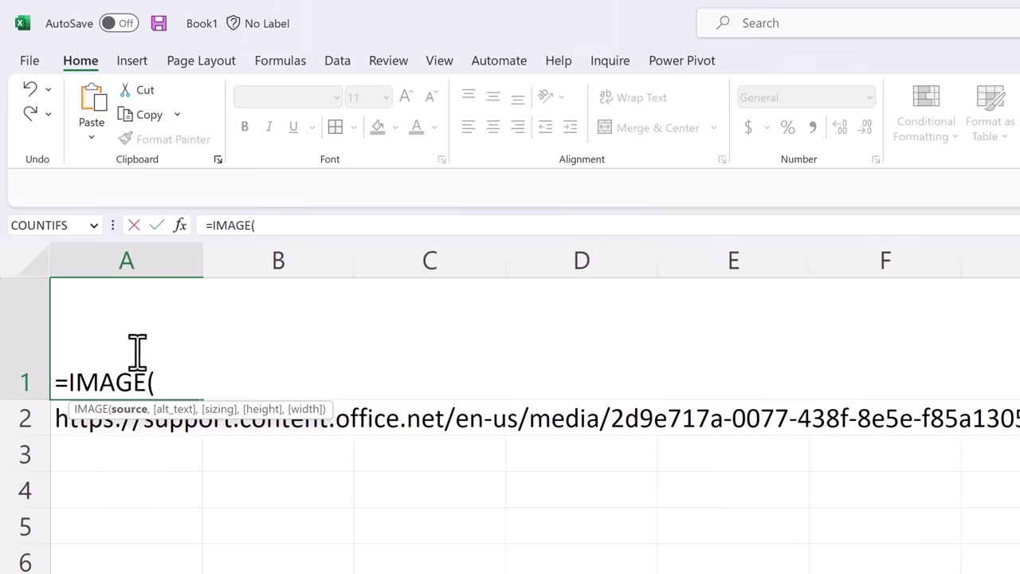
click(61, 420)
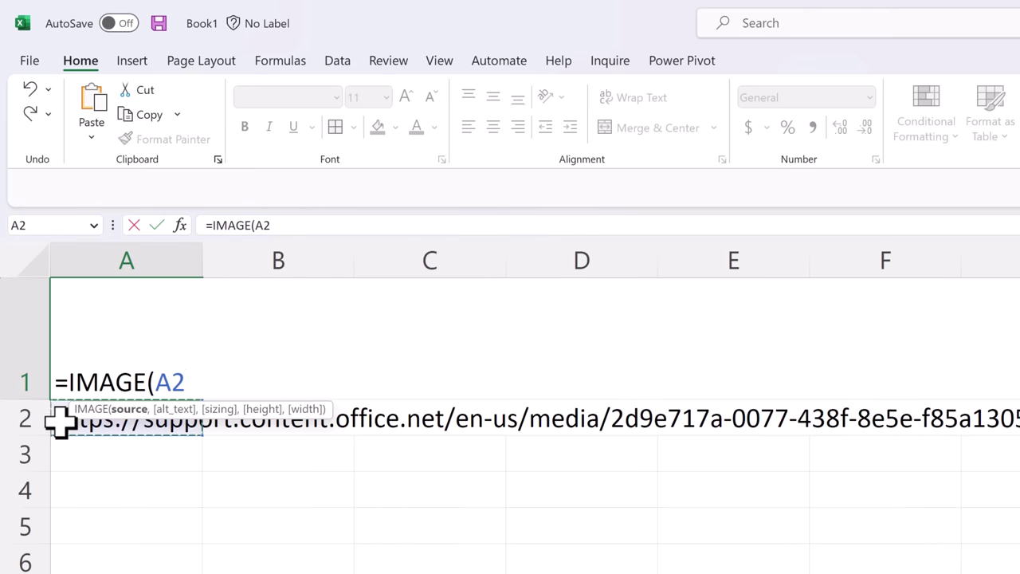
text())
key(Return)
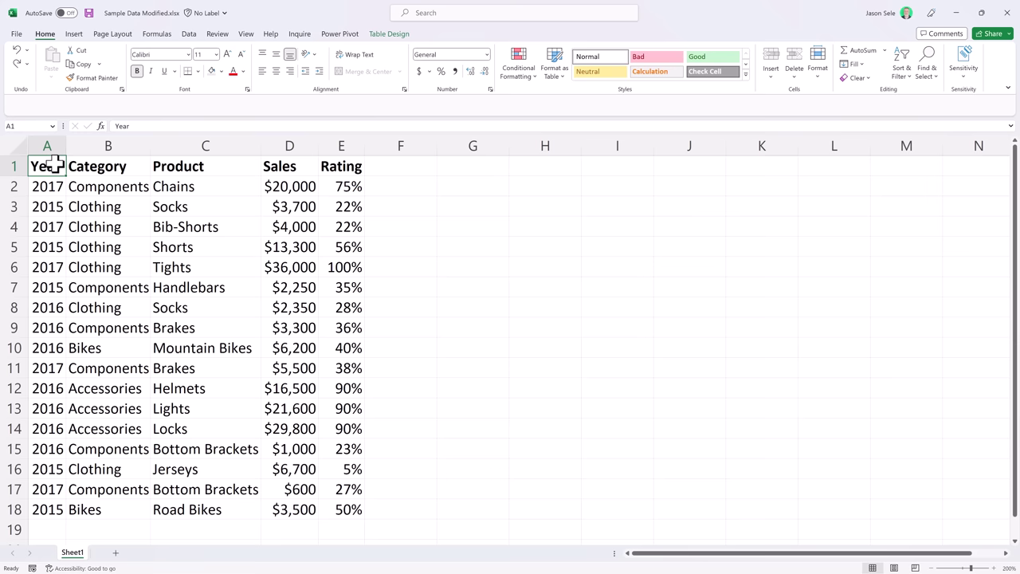
Search the commands available for the table headers in A1:E1 for "slicer" and insert a slicer for Year
drag(54, 164, 330, 164)
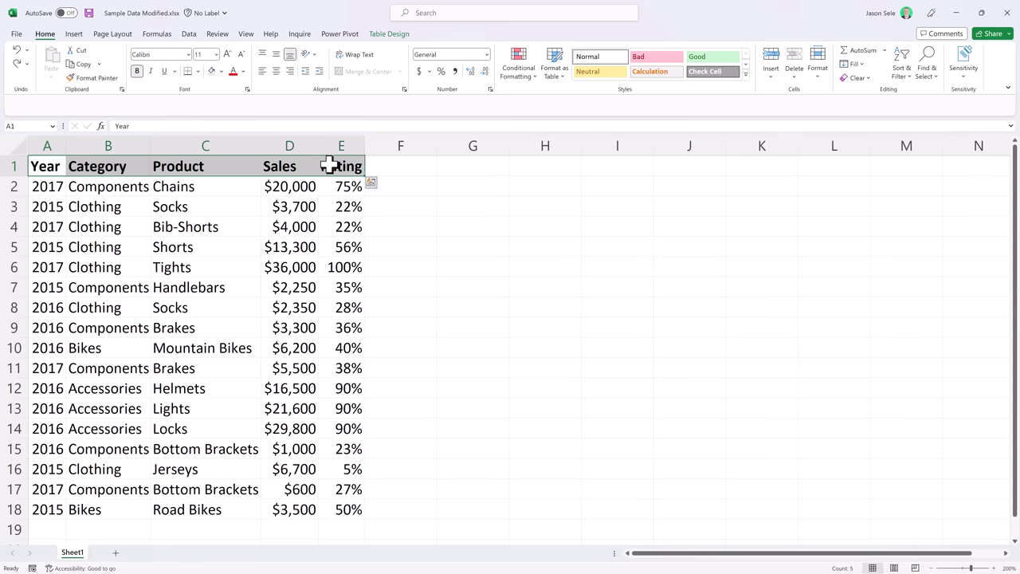
right_click(237, 165)
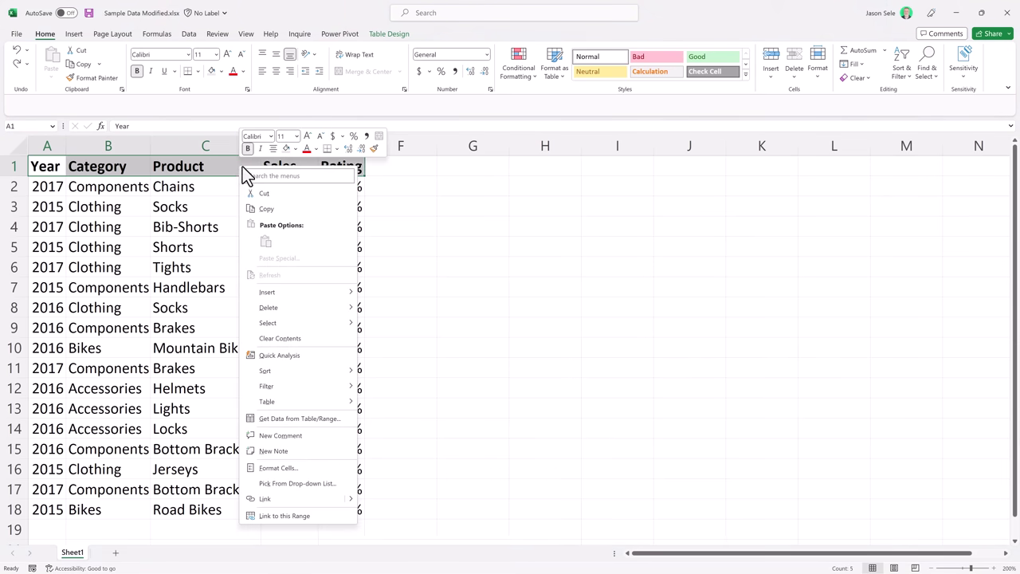
click(312, 176)
text(slicer)
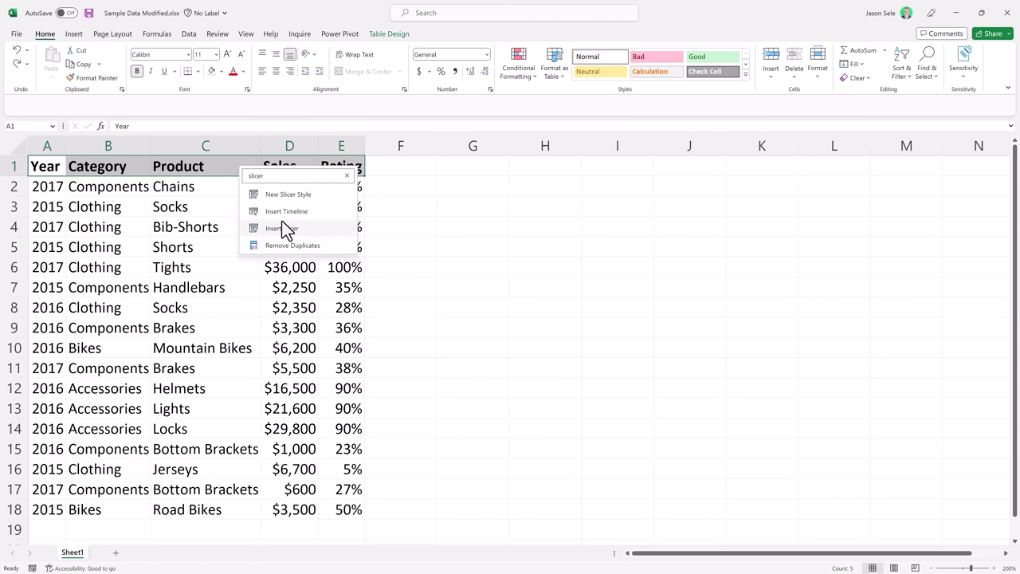
click(281, 229)
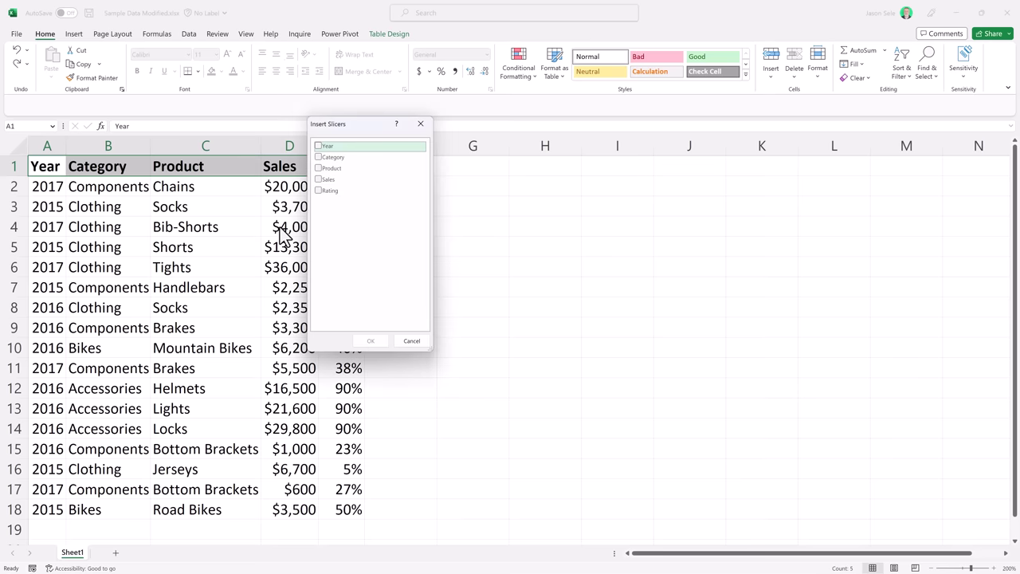
click(319, 146)
click(378, 341)
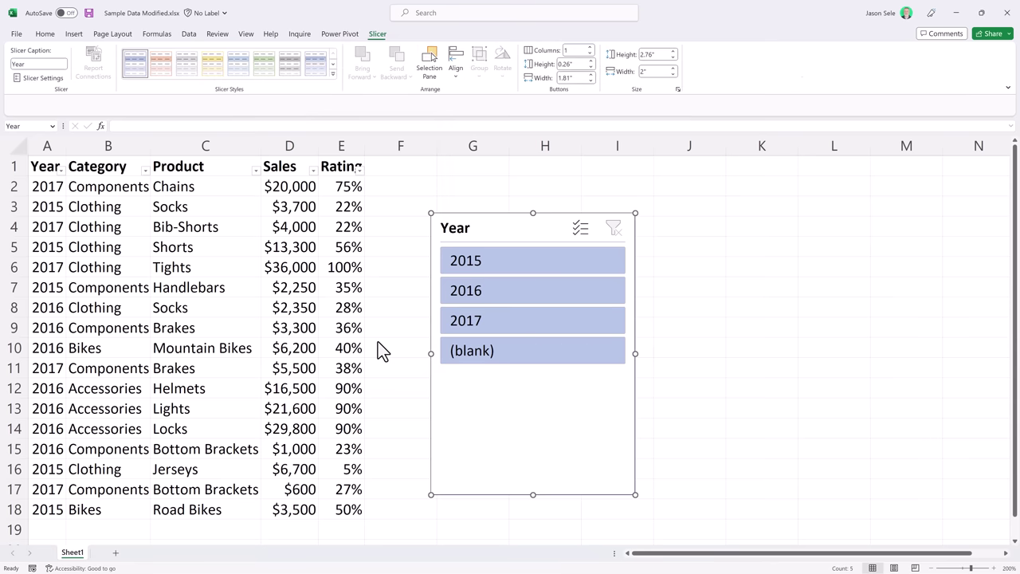
Undo the insertion of the Year slicer
click(45, 34)
click(16, 50)
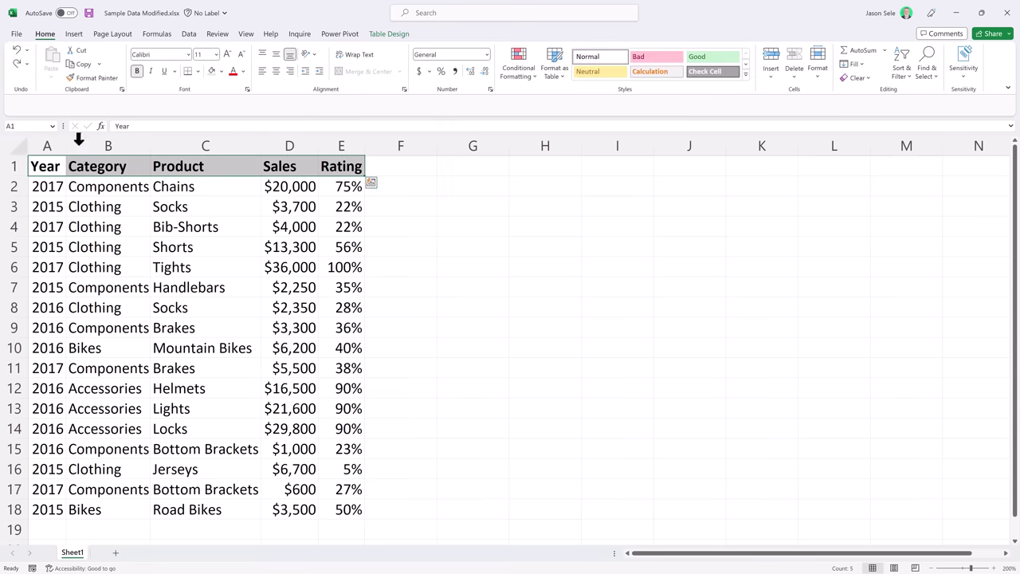
Search the commands available for the headers in A1:E1 for "rotate", turn the header text vertical, and undo the rotation
right_click(118, 169)
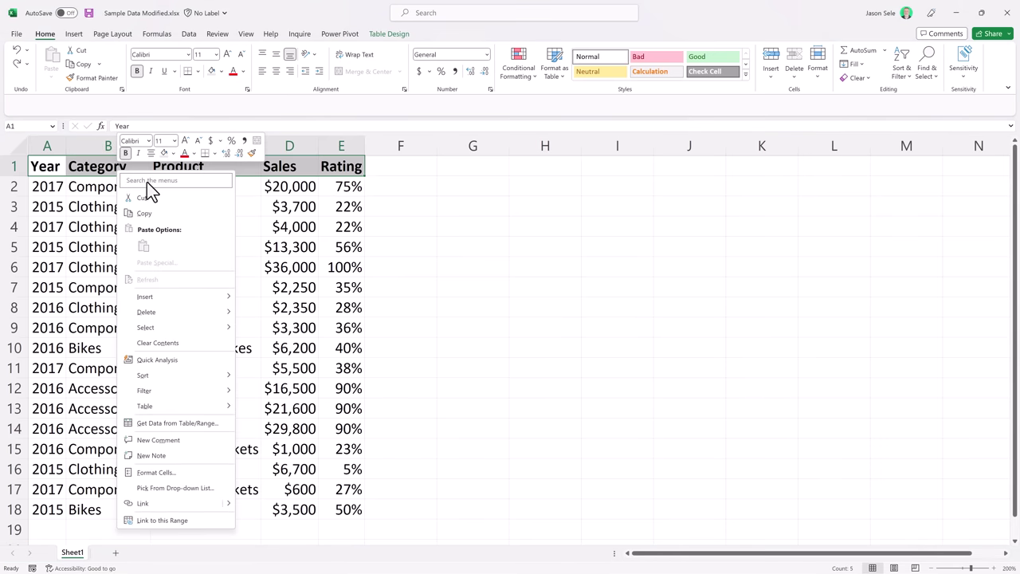
click(147, 182)
text(rotate)
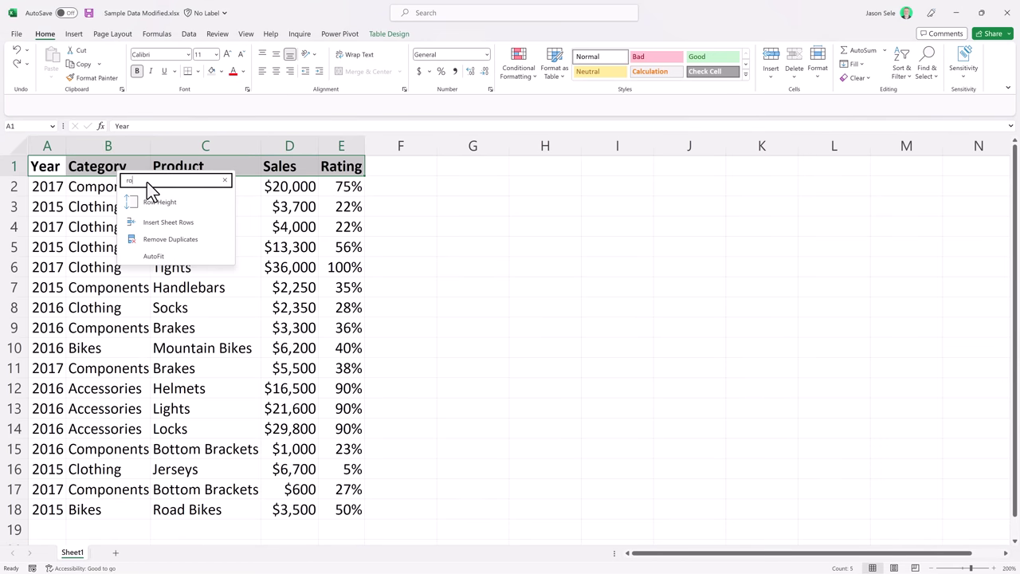
click(167, 199)
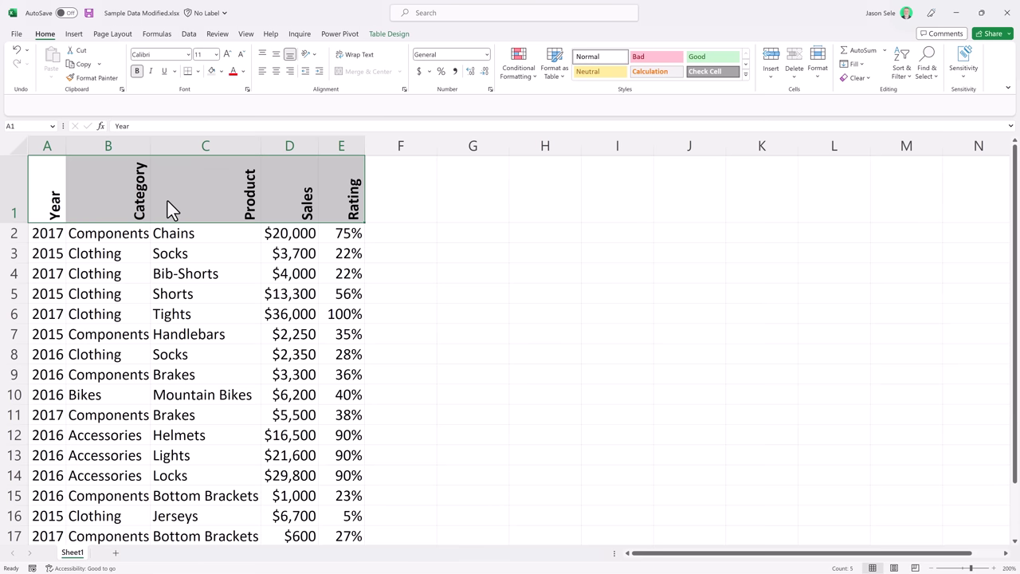
click(17, 49)
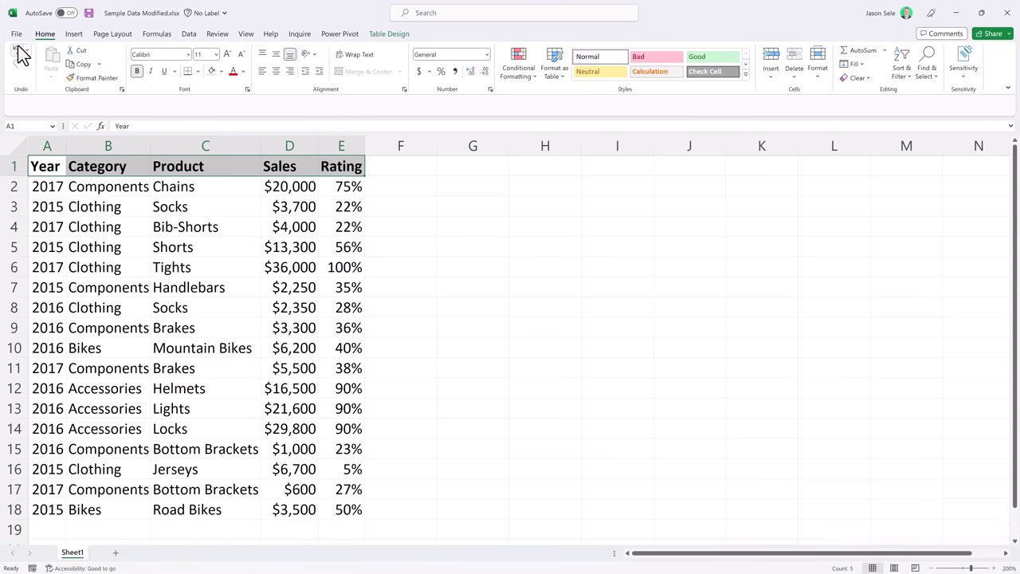
Search the commands available for the table headers for "remove" and remove duplicate rows based only on the Year column
right_click(46, 165)
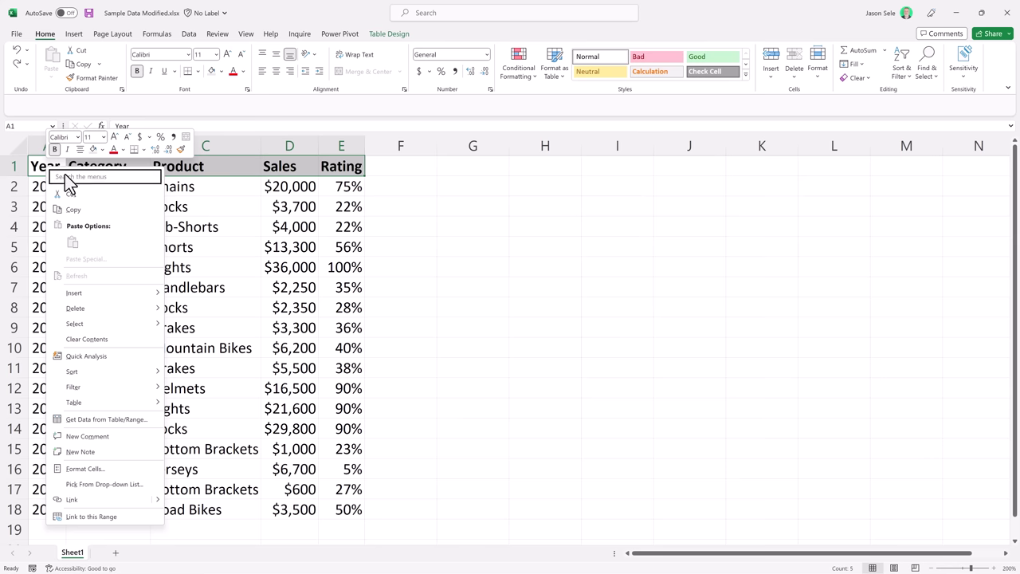
click(66, 176)
text(remove)
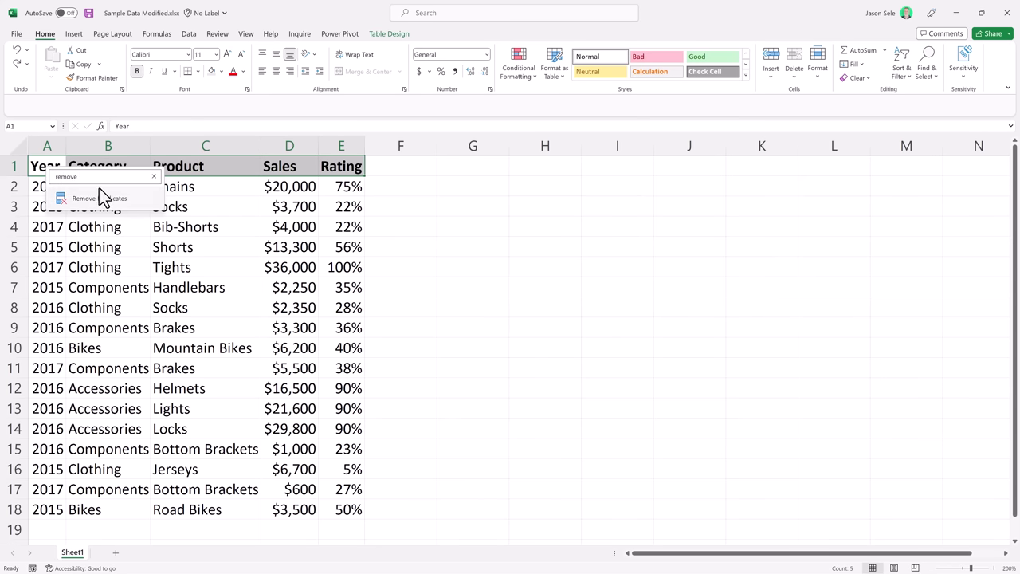
click(118, 200)
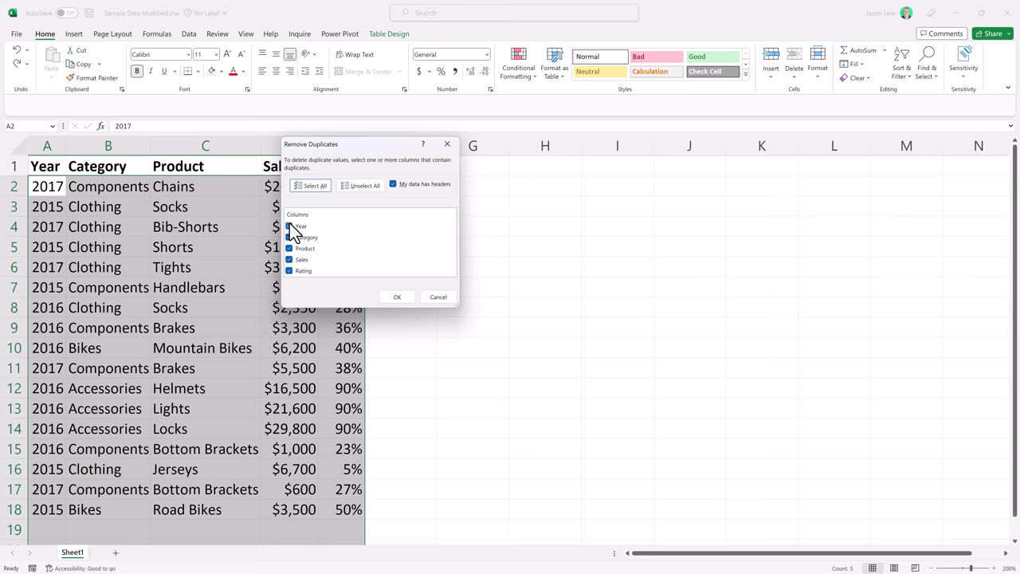
click(360, 188)
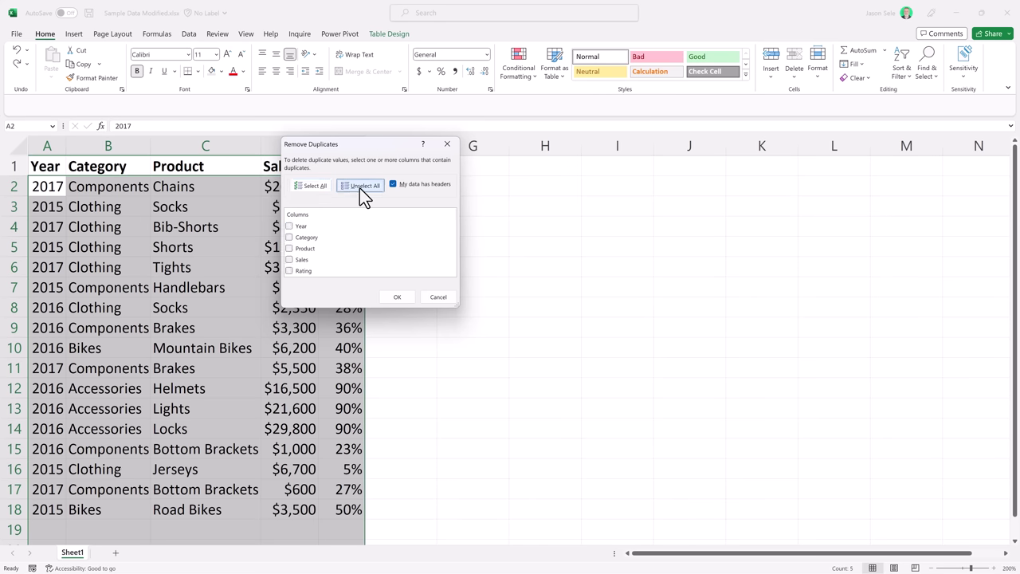
click(288, 223)
click(397, 297)
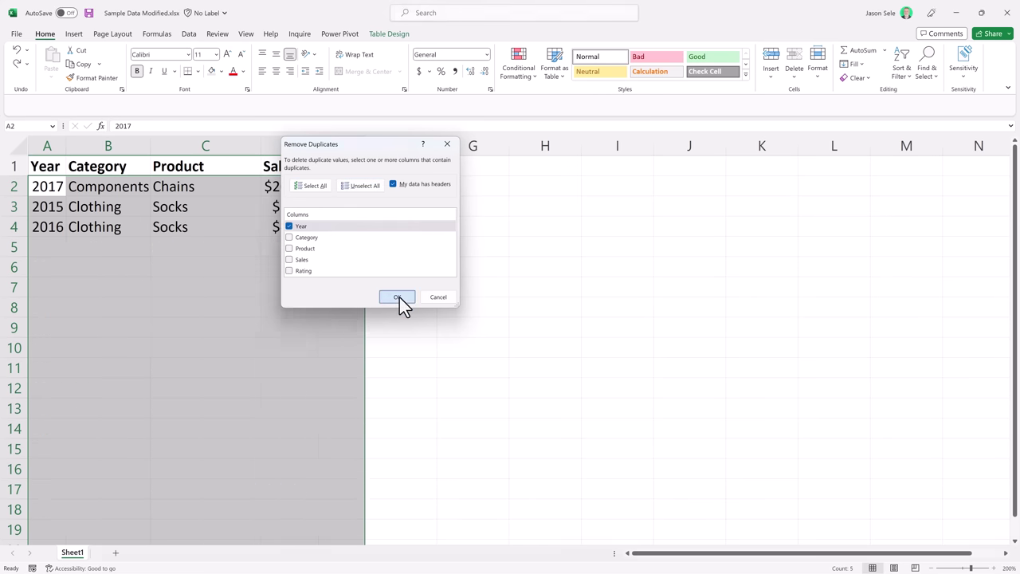
click(510, 322)
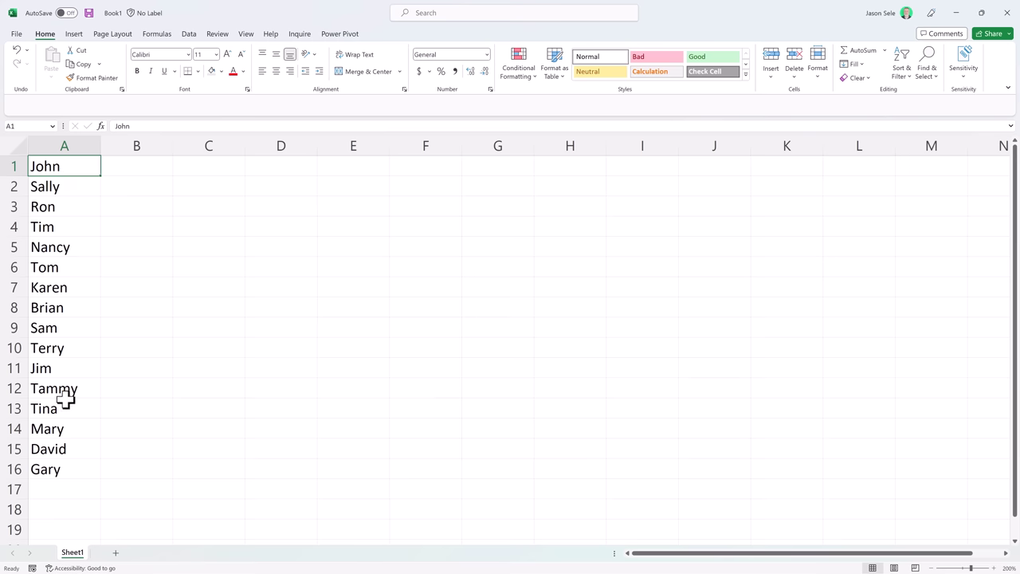
Enter =WRAPROWS(A1:A16,3) in C1 to wrap the list of names into rows of three
click(191, 166)
text(=W)
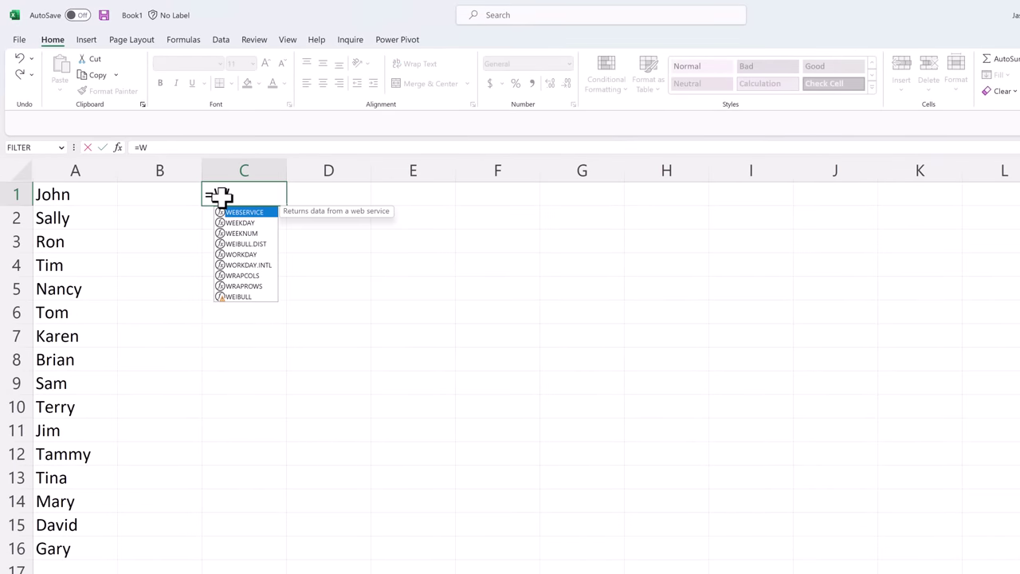
text(RAPROWS)
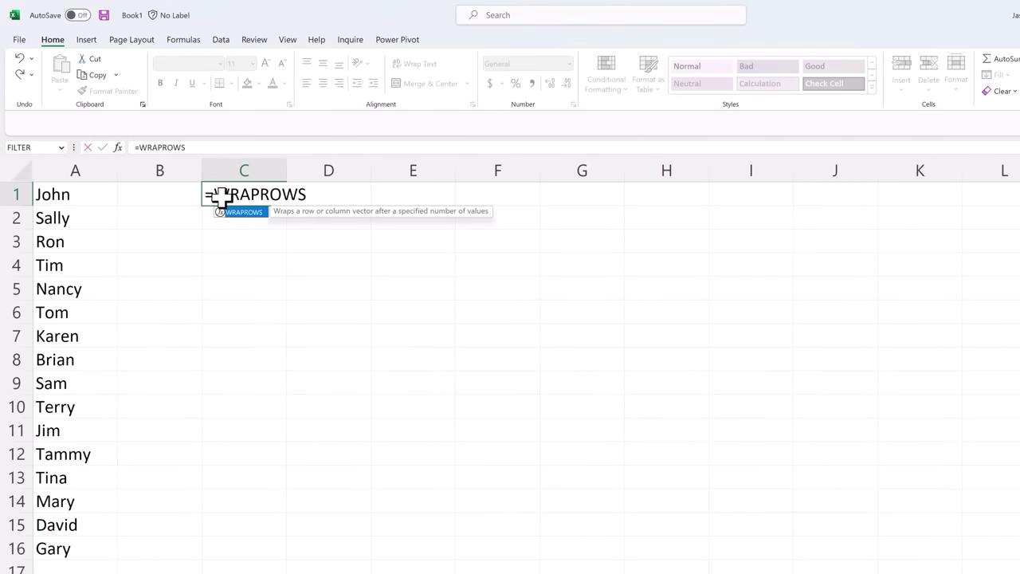
text(()
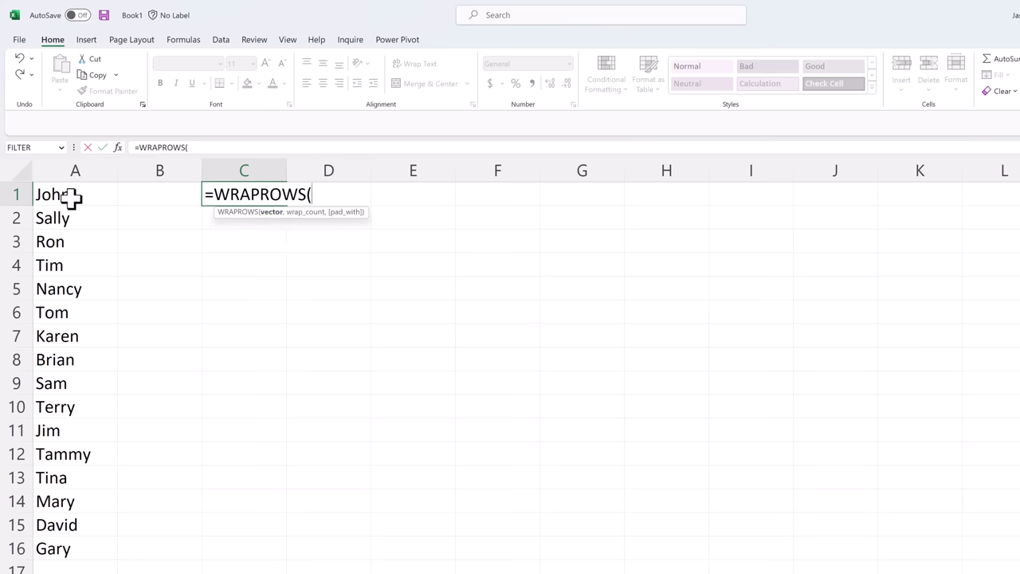
drag(72, 199, 80, 548)
text(,)
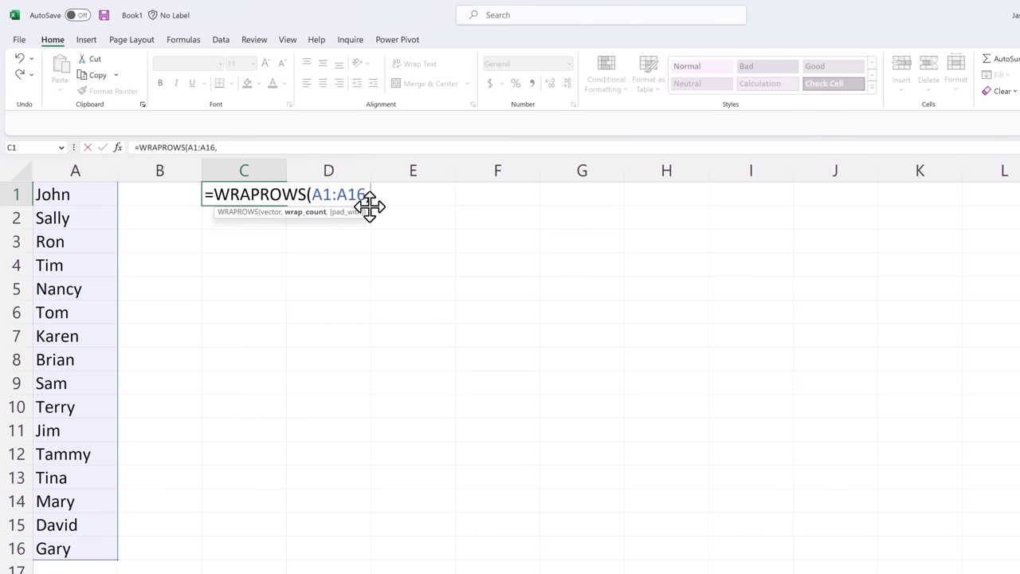
text(3))
key(Return)
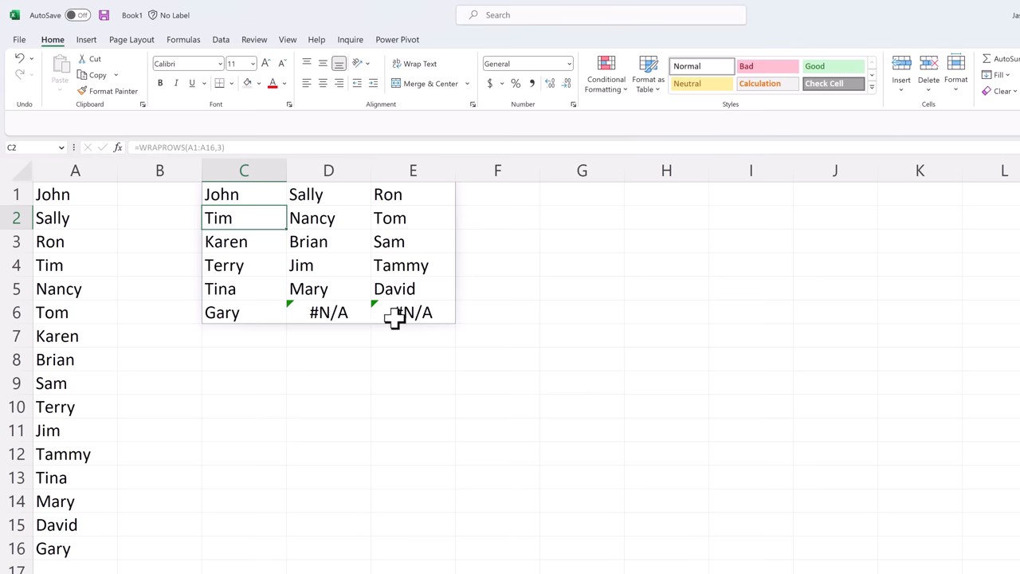
Add an empty text string "" as the pad_with argument of the WRAPROWS formula in C1
click(246, 199)
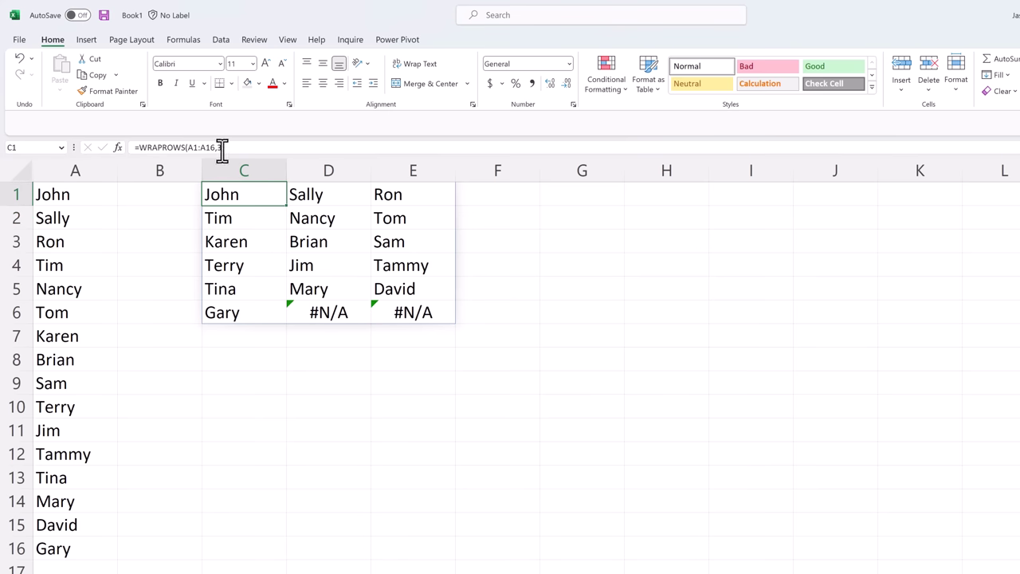
click(250, 149)
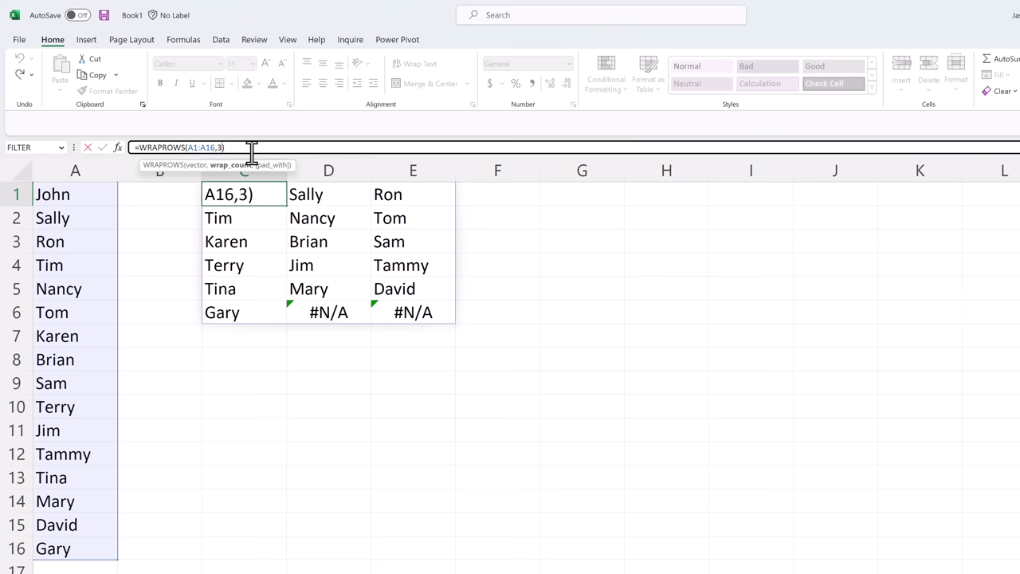
text(,)
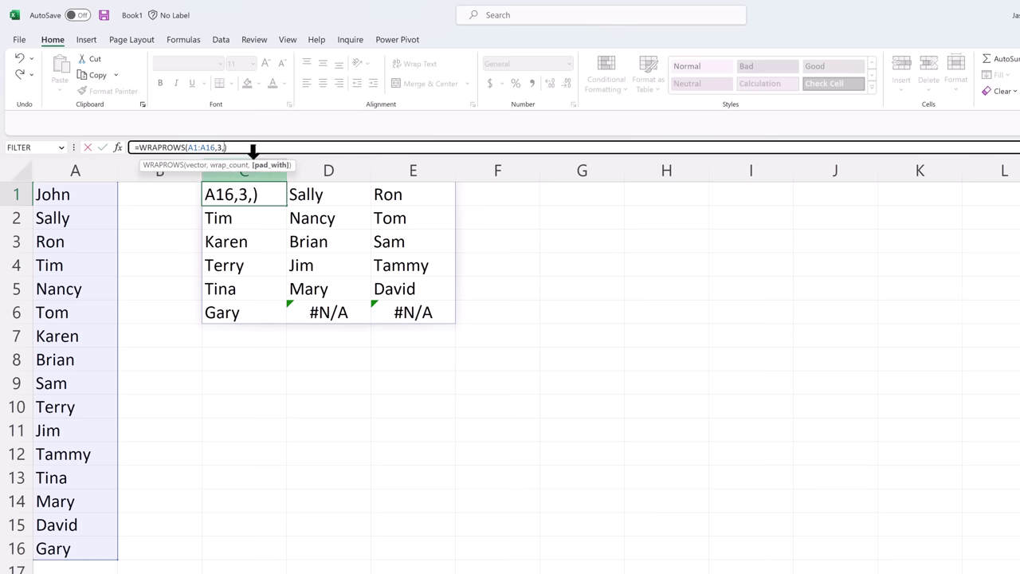
text("")
key(Return)
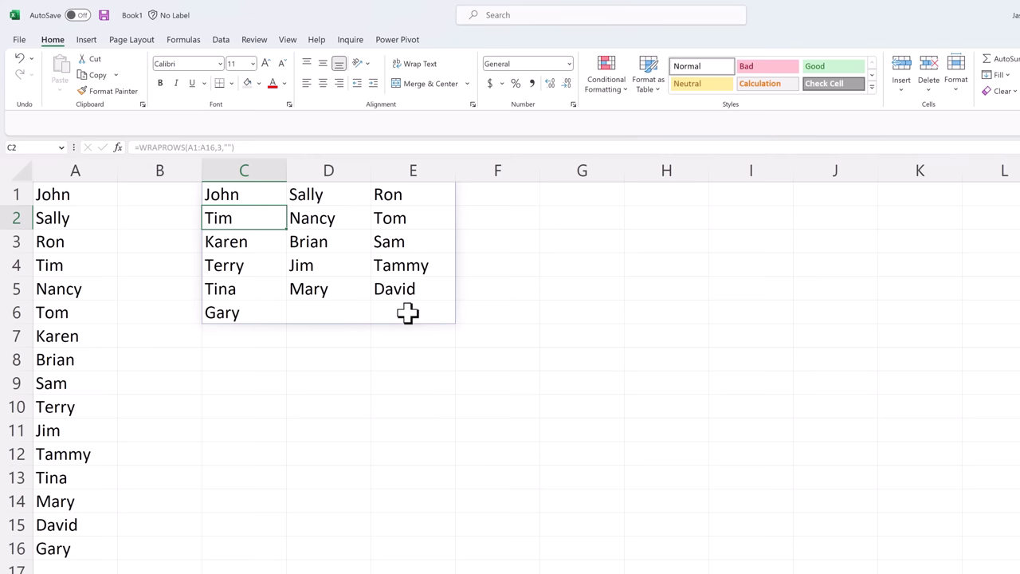
Change the wrap_count argument of the WRAPROWS formula in C1 to 4
click(266, 193)
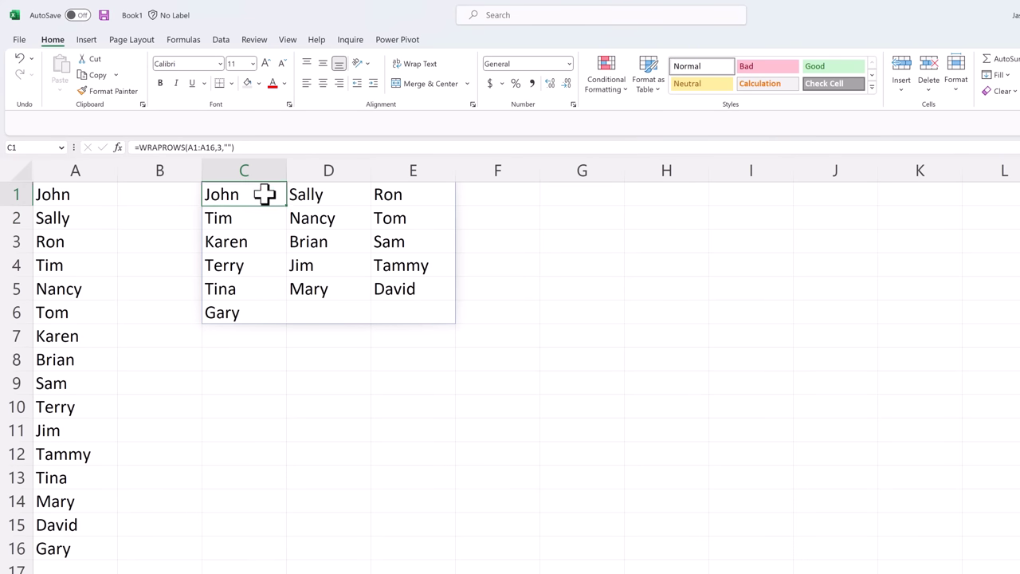
click(236, 149)
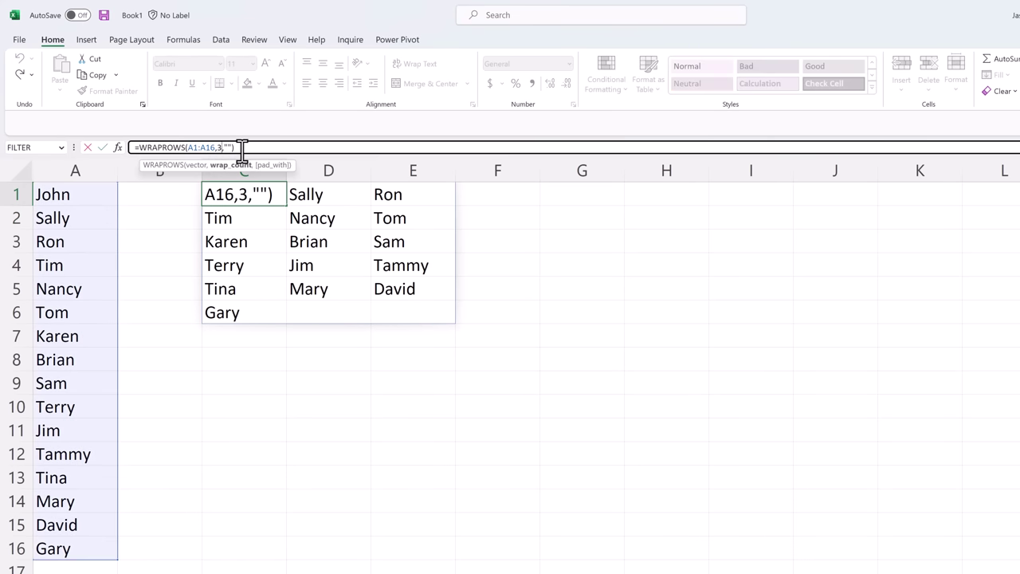
key(BackSpace)
text(4)
key(Return)
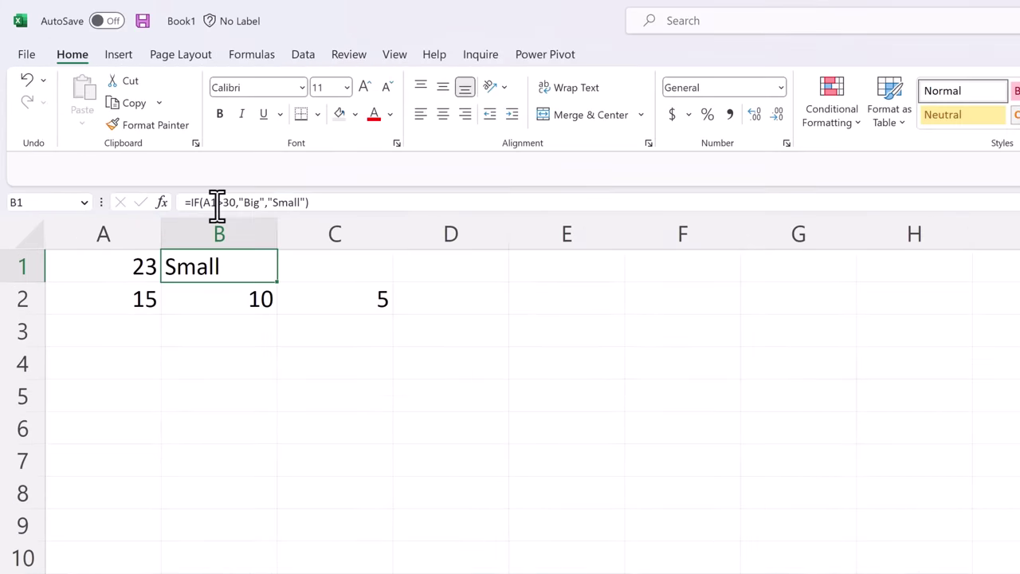
Highlight the logical_test, value_if_true and value_if_false arguments of B1's IF formula in turn, and leave the formula unedited
click(217, 202)
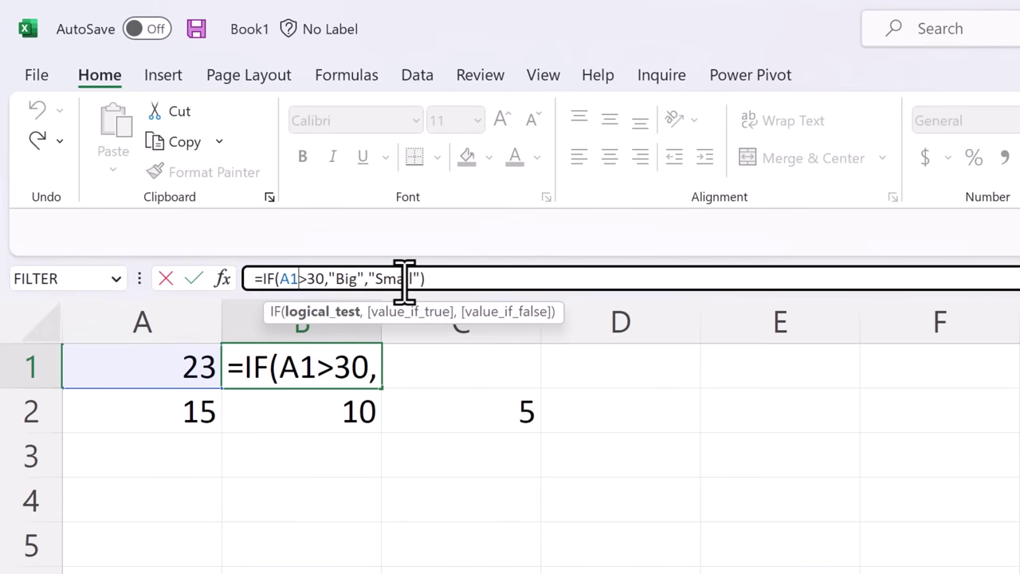
click(321, 313)
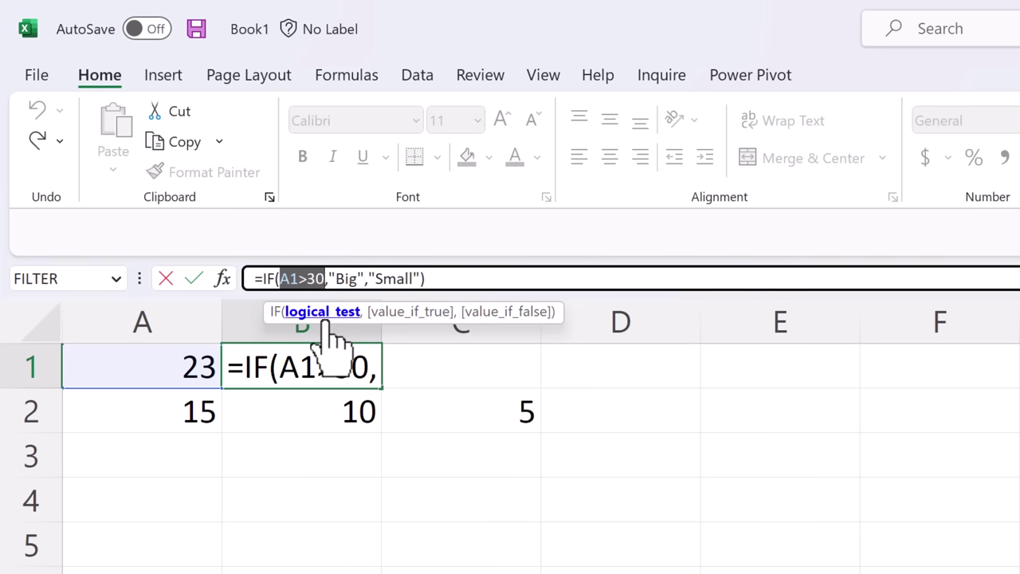
click(412, 313)
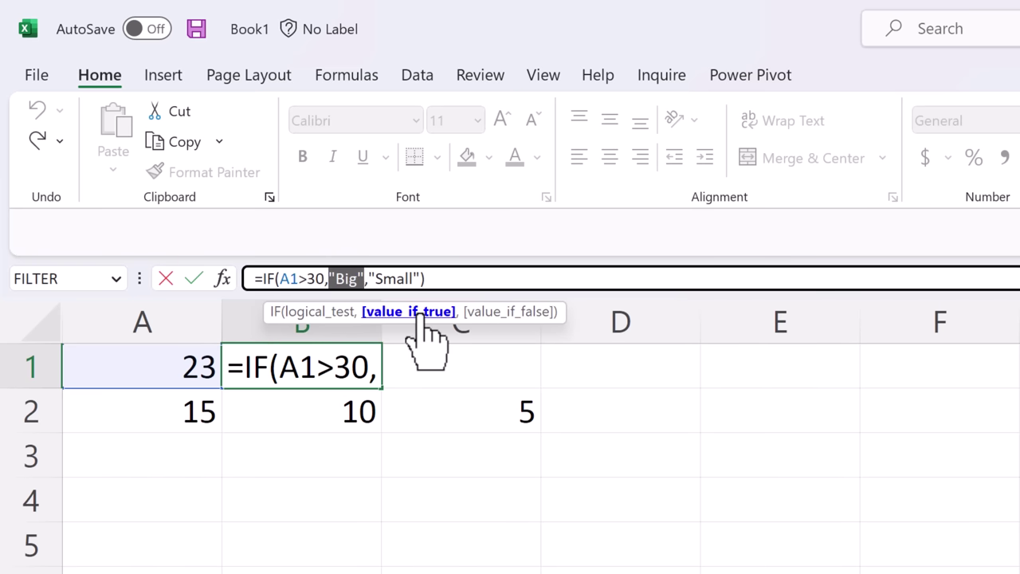
click(494, 315)
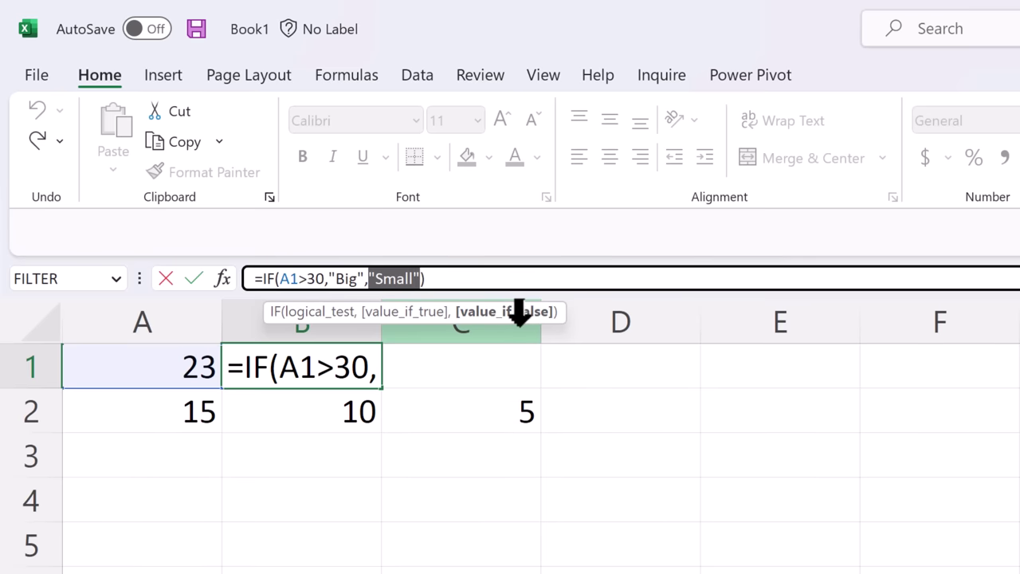
key(Escape)
Highlight each argument of the outer IF in C2's nested formula to examine its test, true and false parts
click(499, 411)
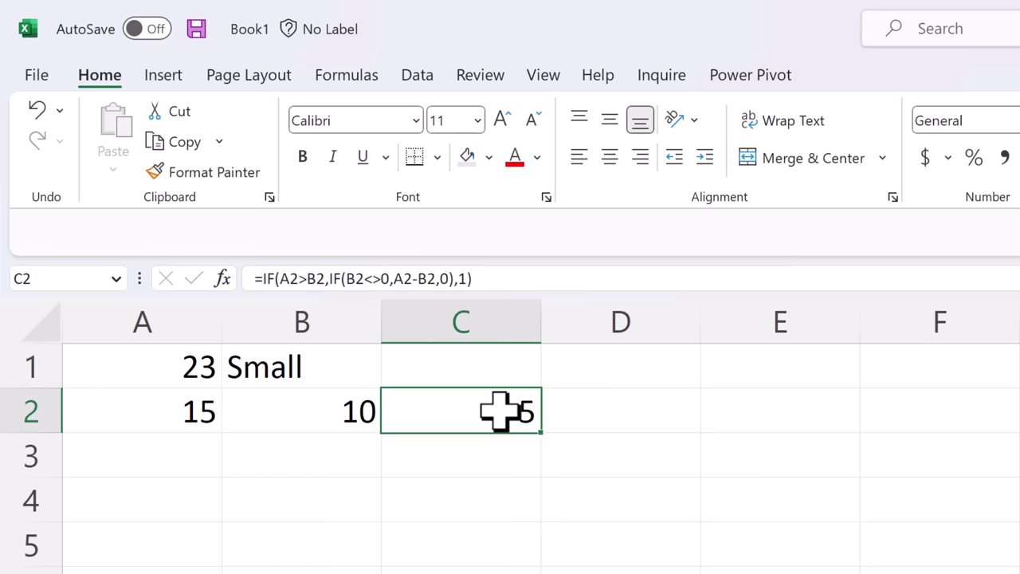
click(302, 278)
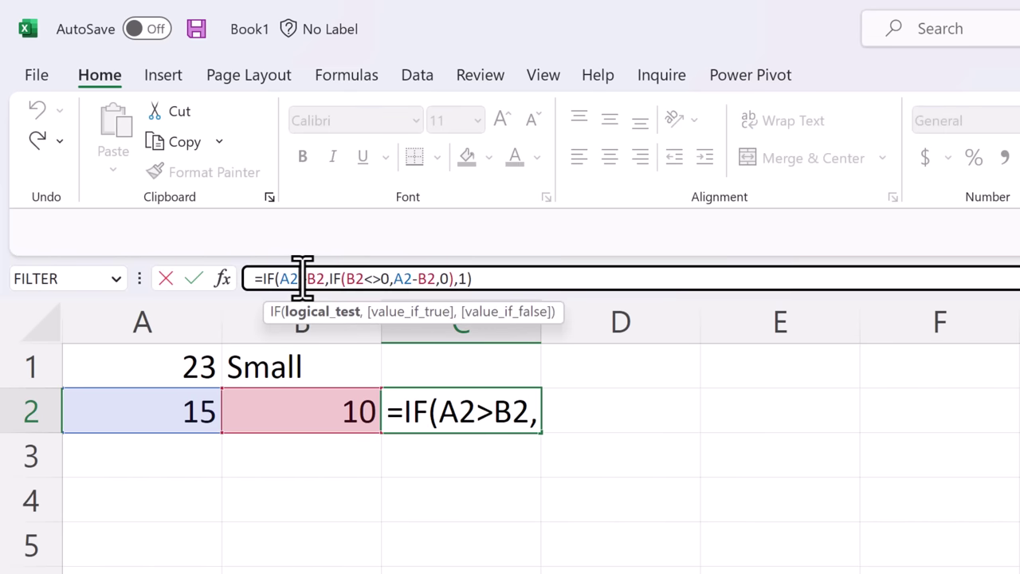
click(319, 312)
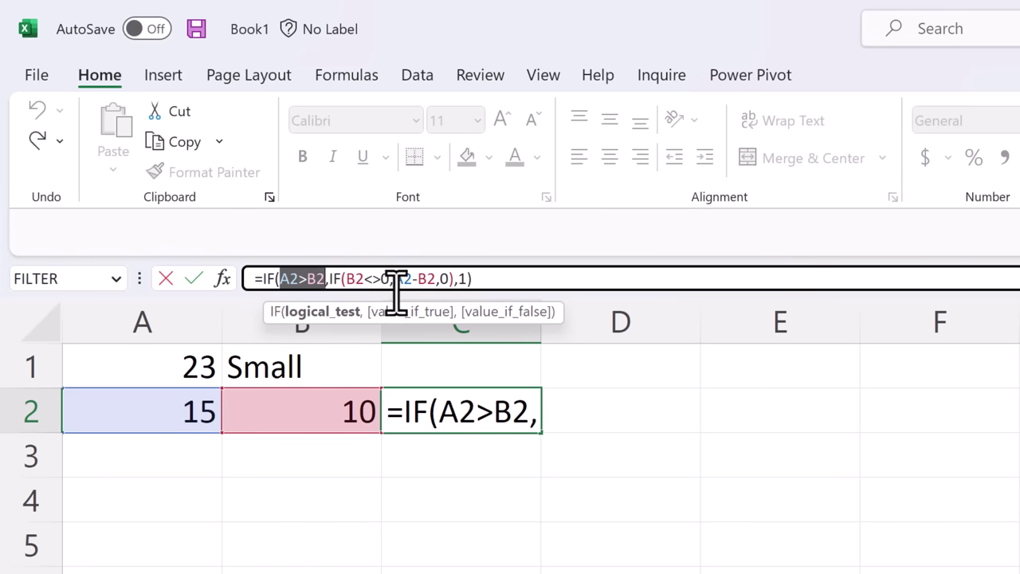
click(419, 311)
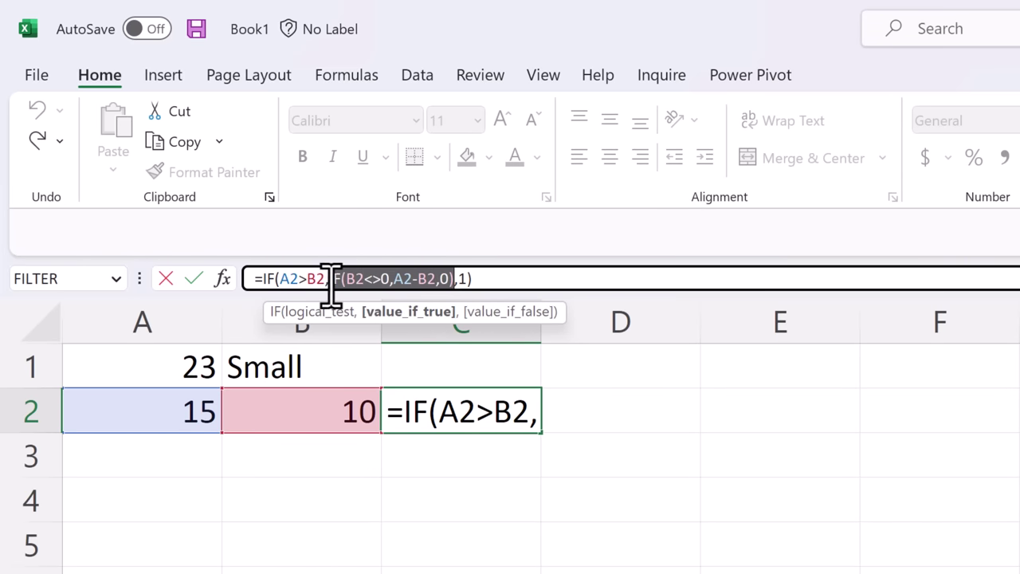
drag(330, 282, 452, 283)
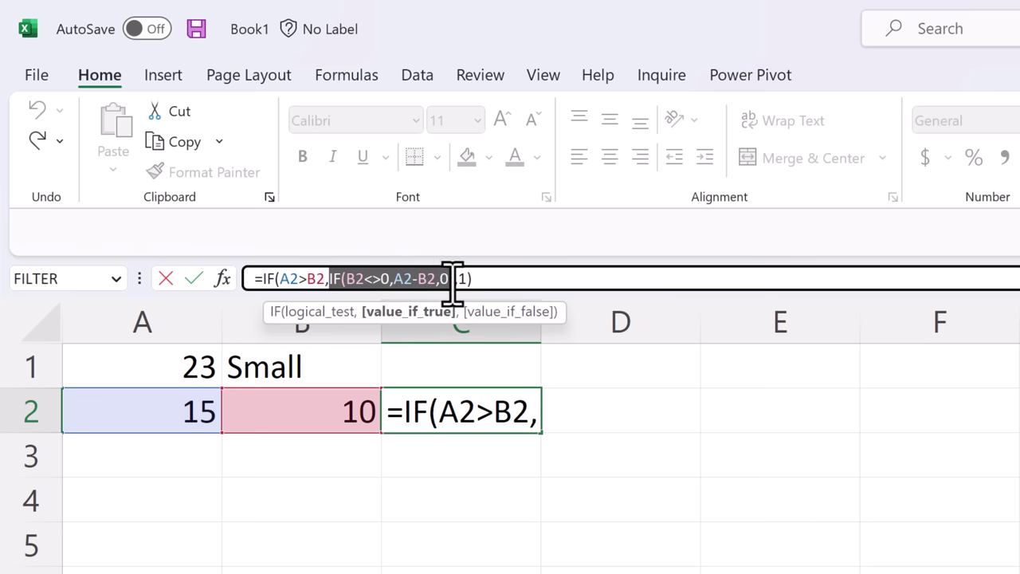
click(499, 313)
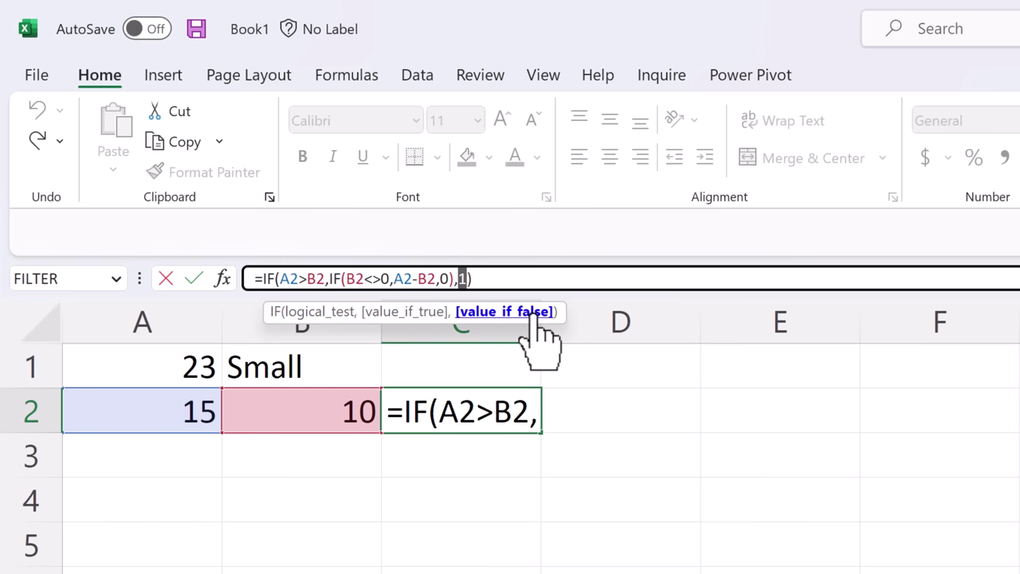
Highlight each argument of the inner IF in C2's formula, starting with its logical test B2<>0
click(366, 280)
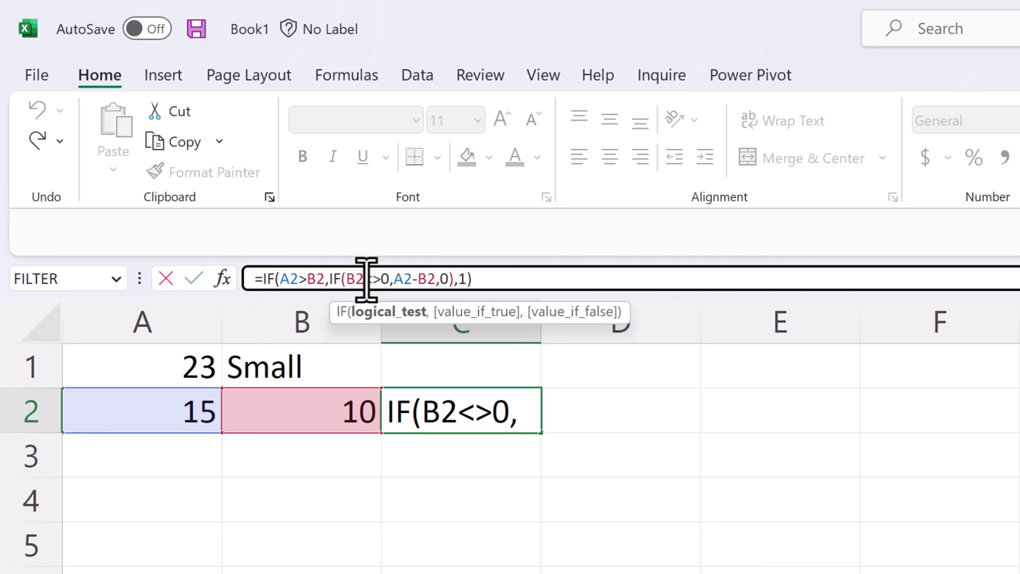
click(388, 313)
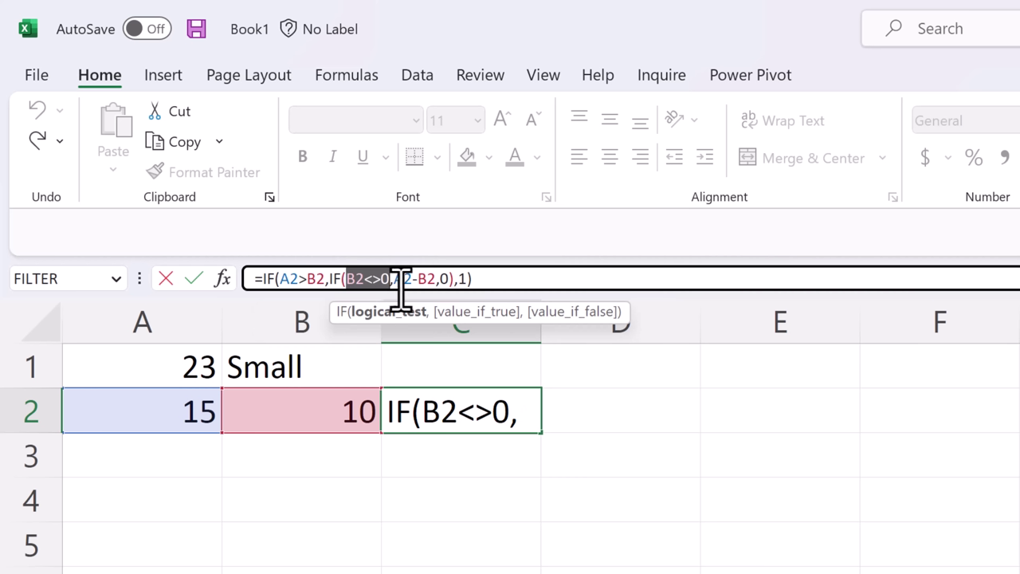
click(478, 311)
click(569, 312)
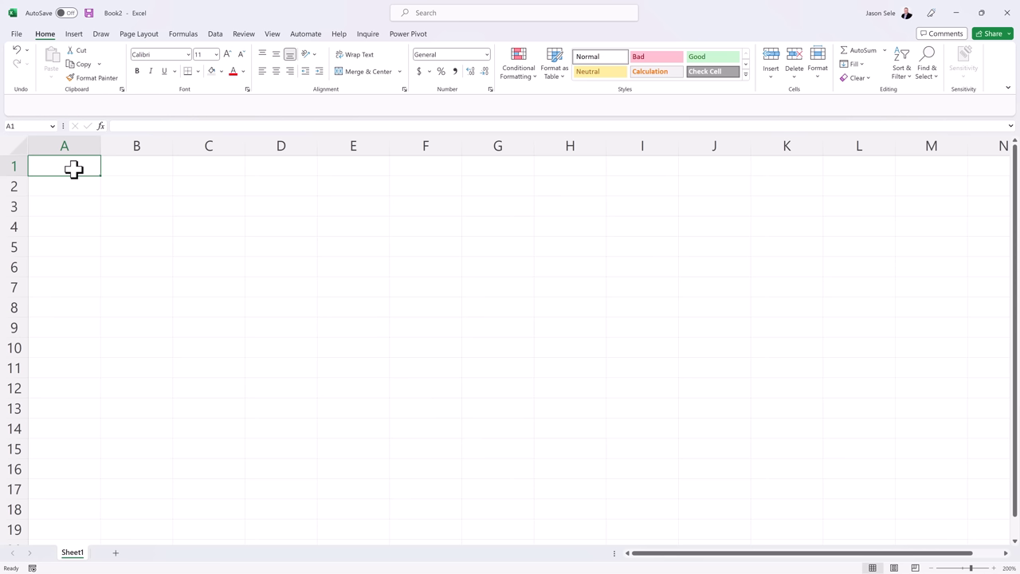
Check for and apply Office updates with Update Now on the account page, and dismiss the update window
click(16, 35)
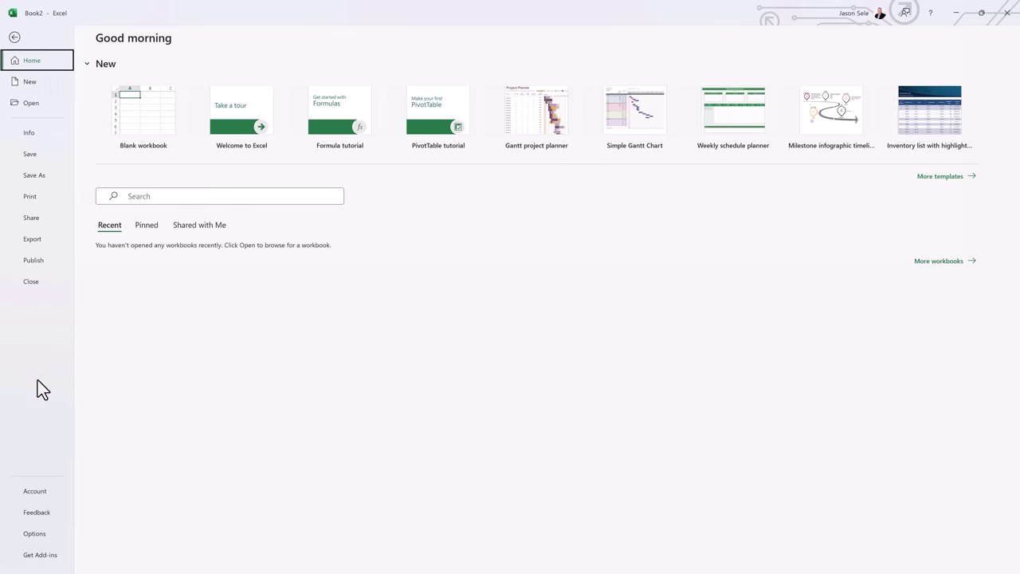
click(35, 491)
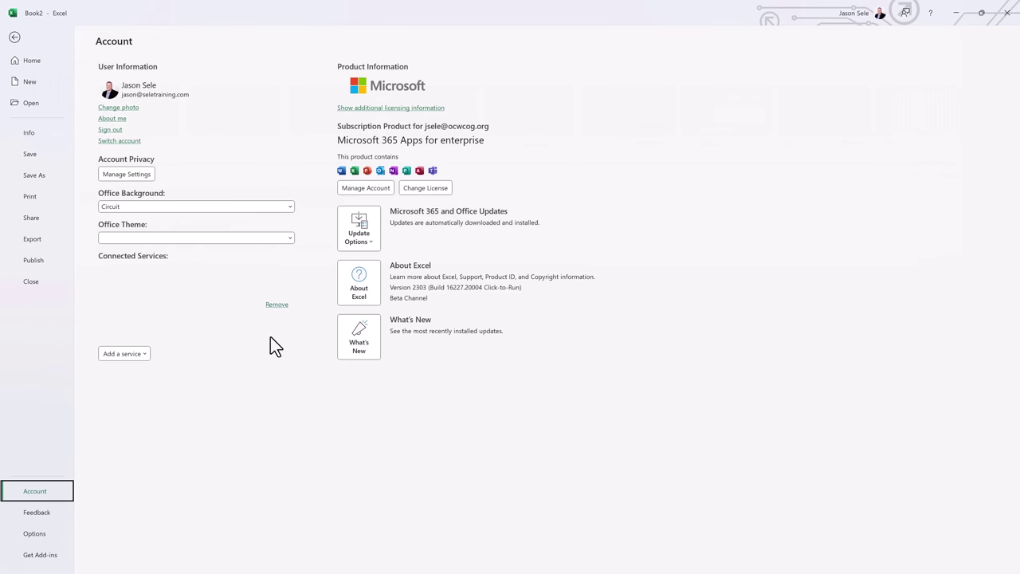
click(368, 235)
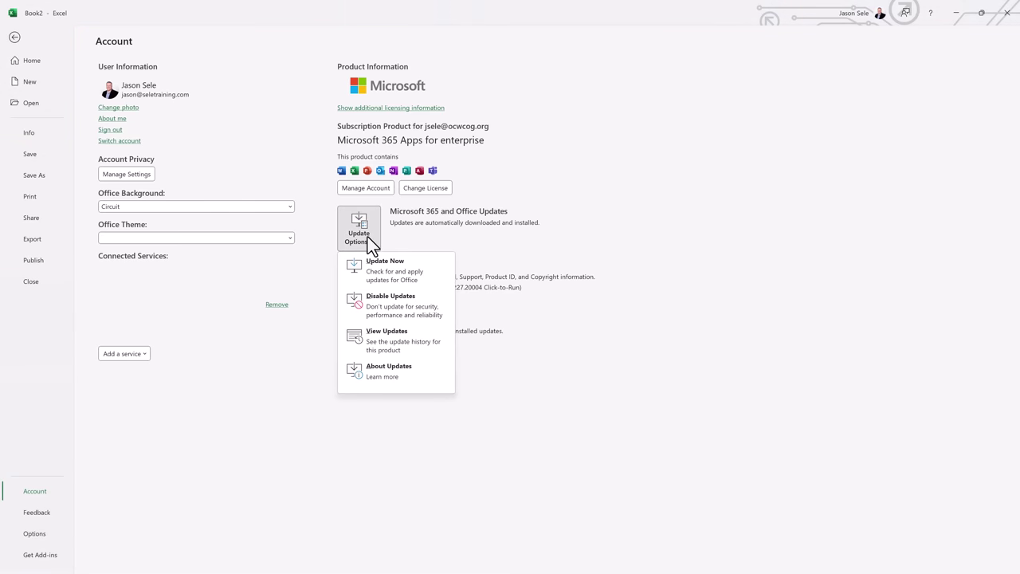
click(370, 266)
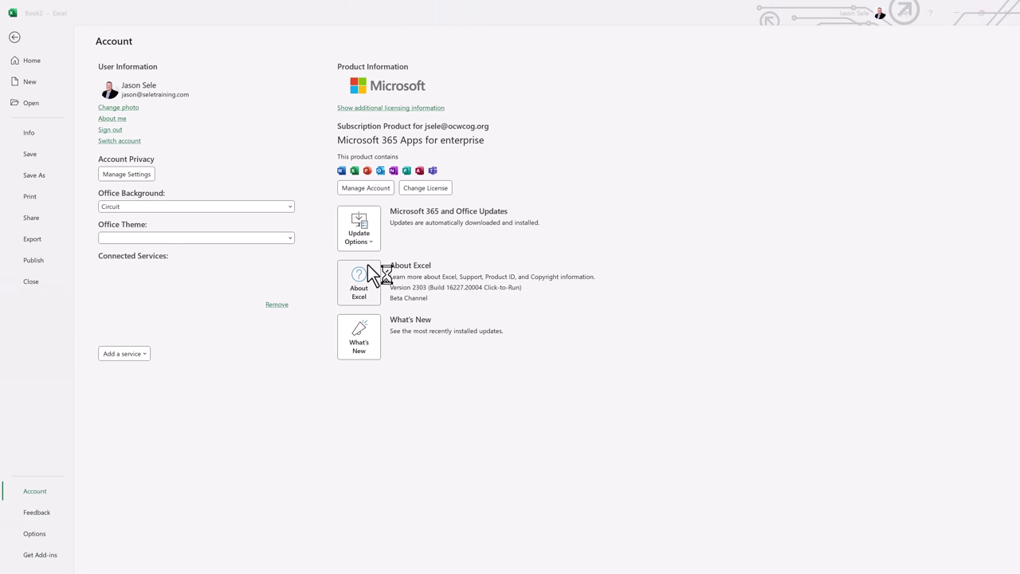
click(440, 288)
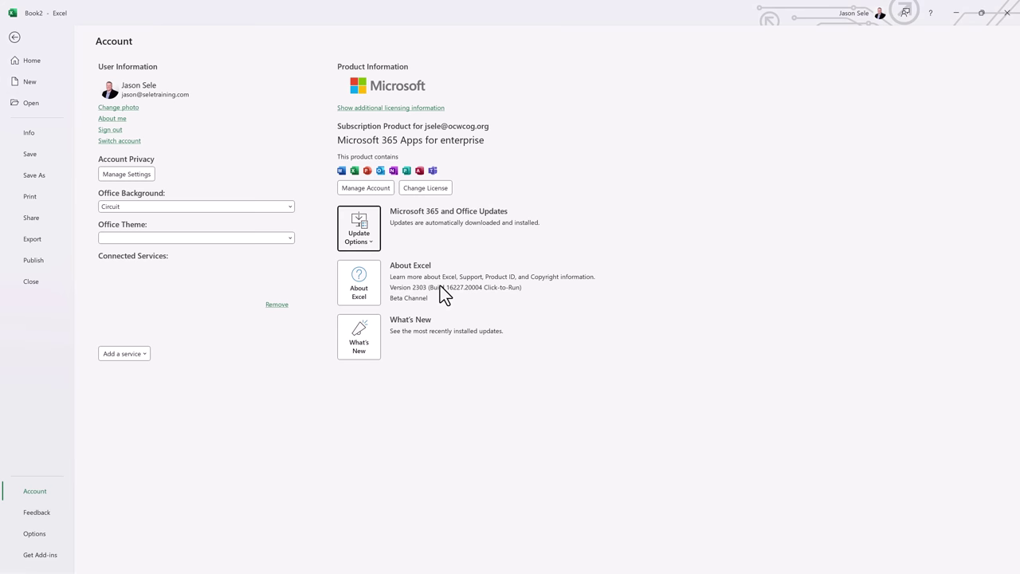